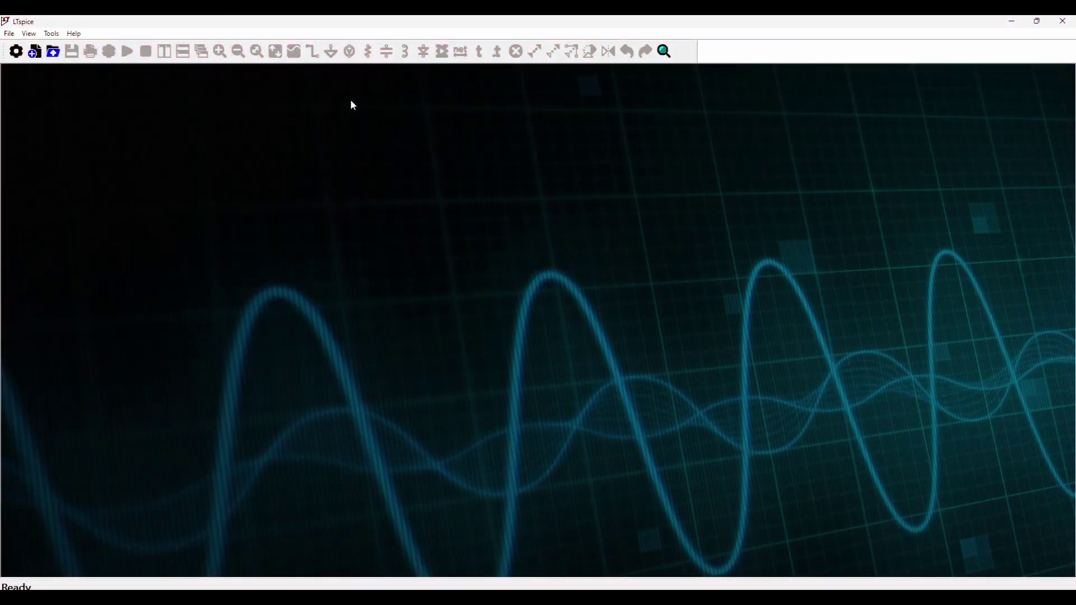
Step: Create a blank schematic and drop one voltage source, V1, onto the canvas
click(35, 51)
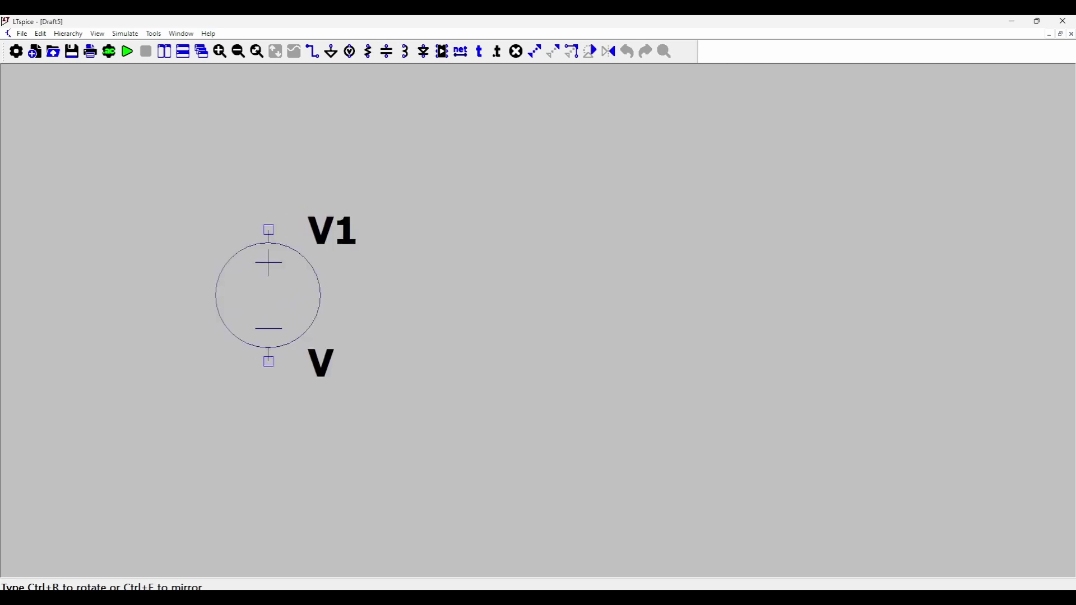
scroll(275, 280, down, 2)
scroll(275, 281, up, 1)
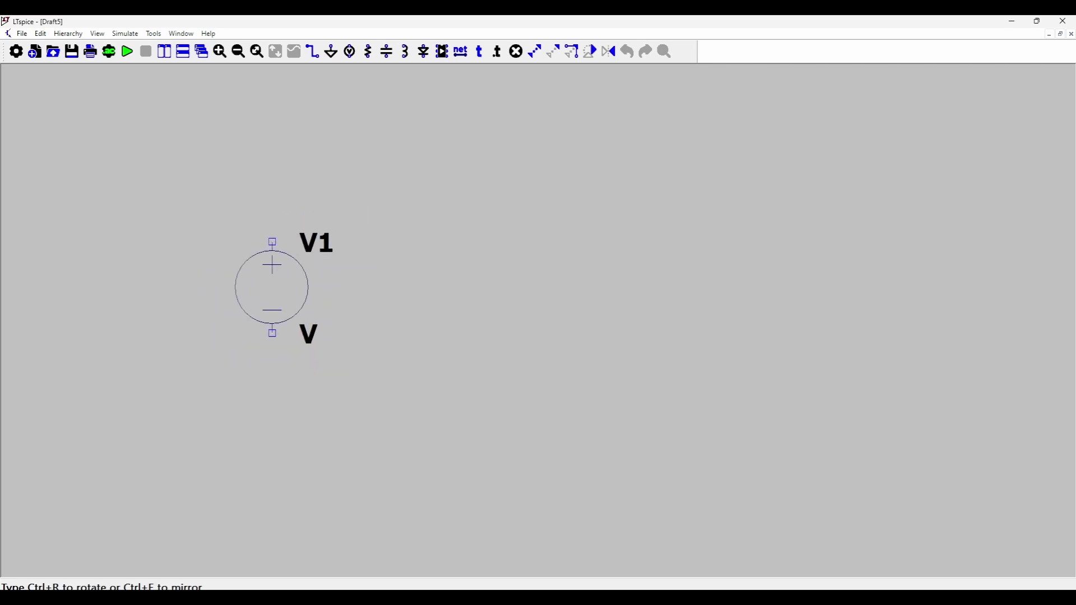
scroll(275, 283, down, 2)
scroll(275, 279, up, 1)
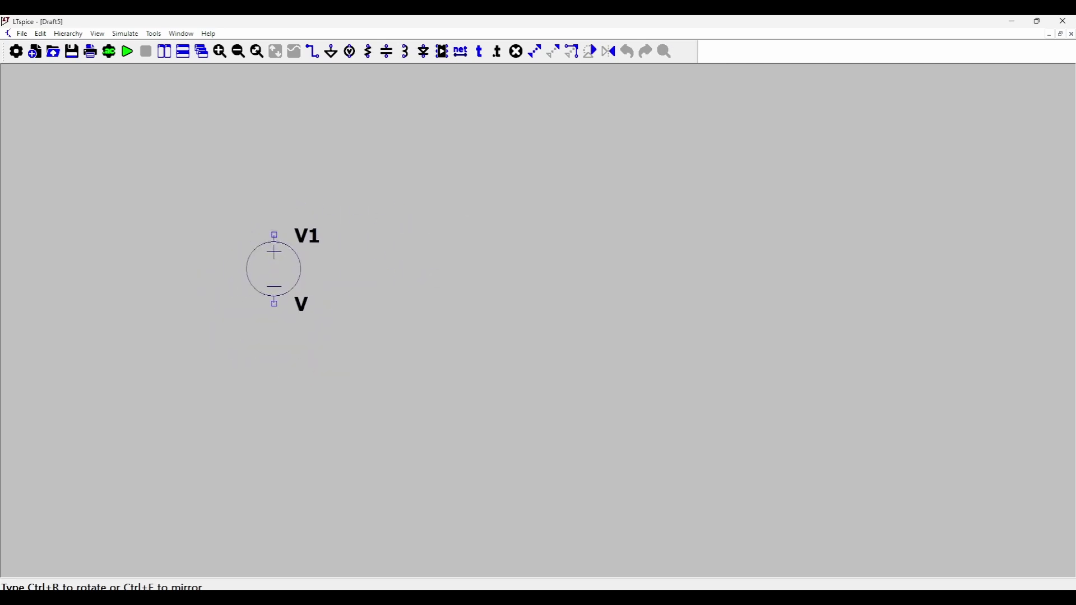
click(218, 269)
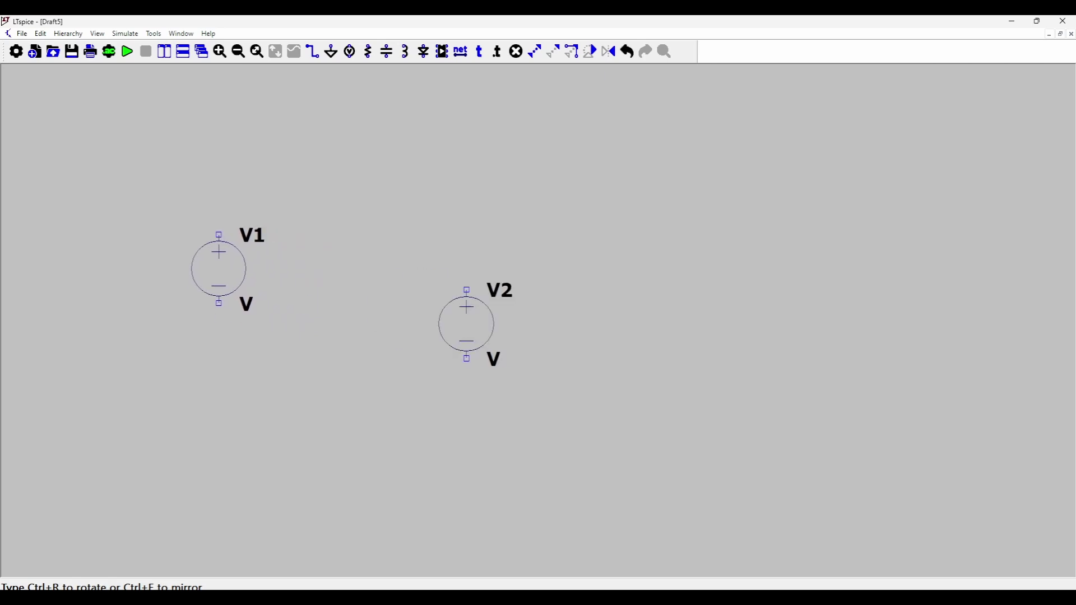
key(Escape)
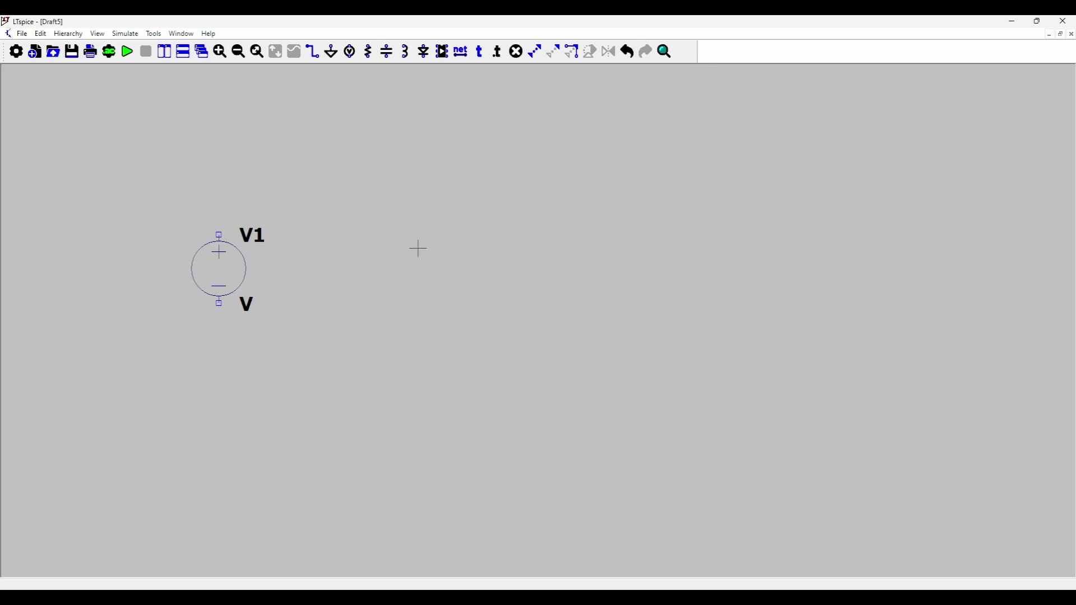
Step: Place a rotated, horizontal inductor L1 and then capacitor C1 to its right, both unwired
key(l)
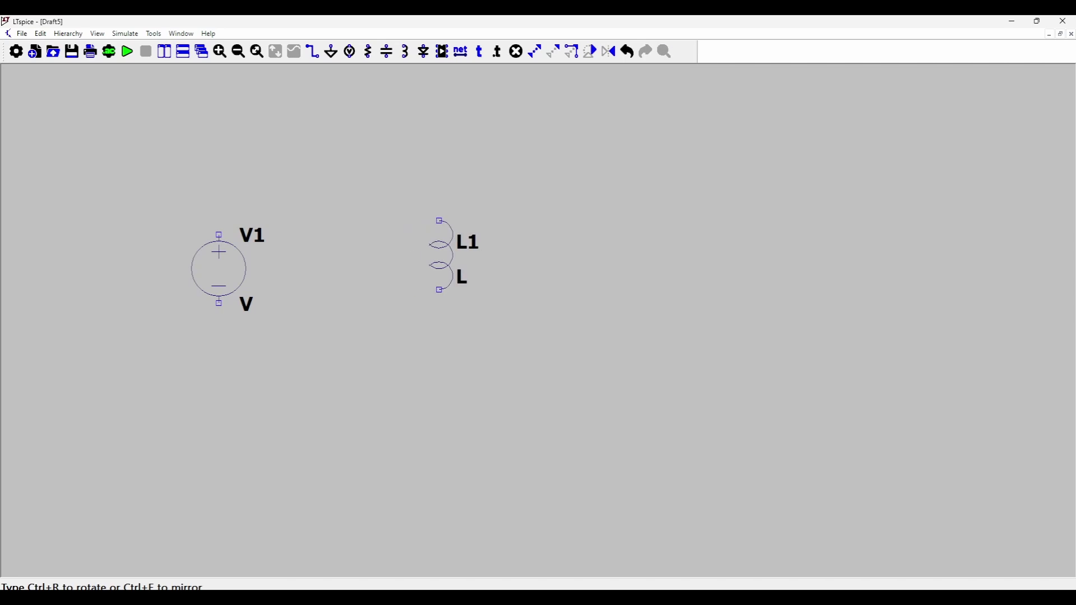
key(ctrl+r)
key(ctrl+r)
key(ctrl+r)
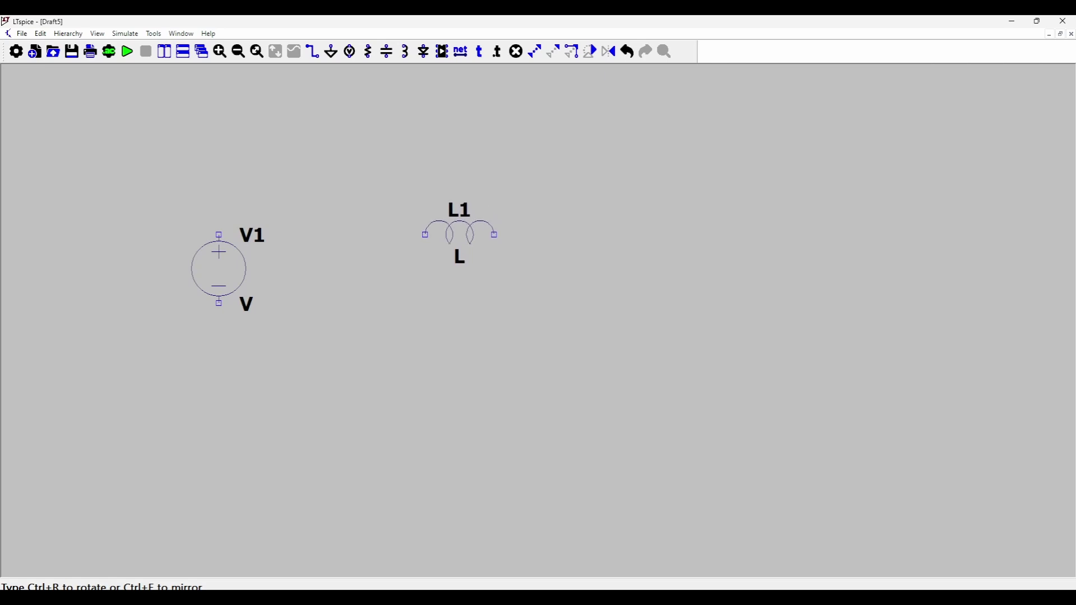
click(460, 233)
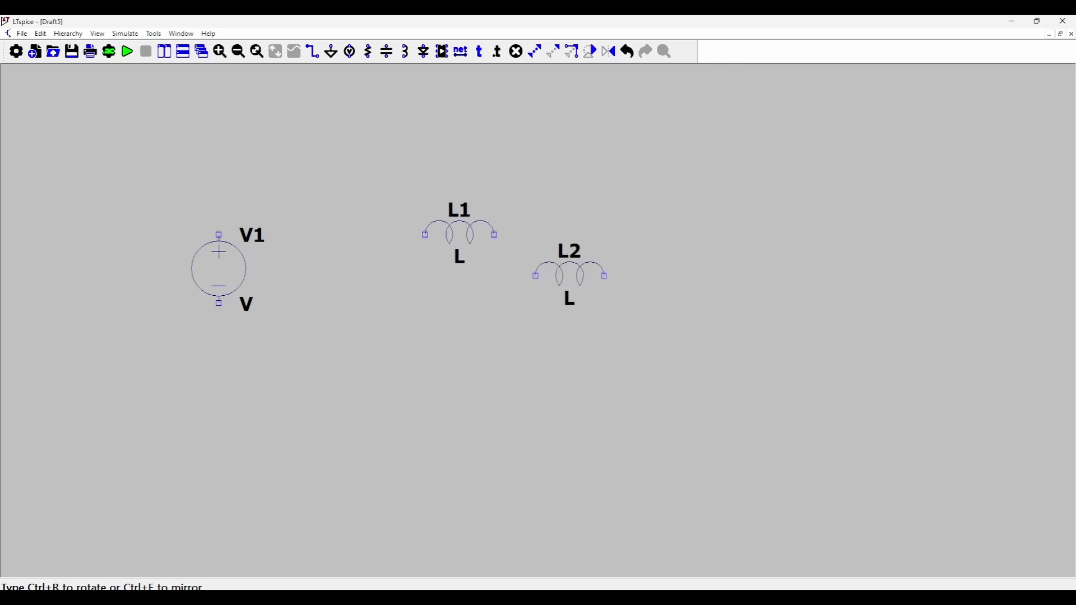
key(c)
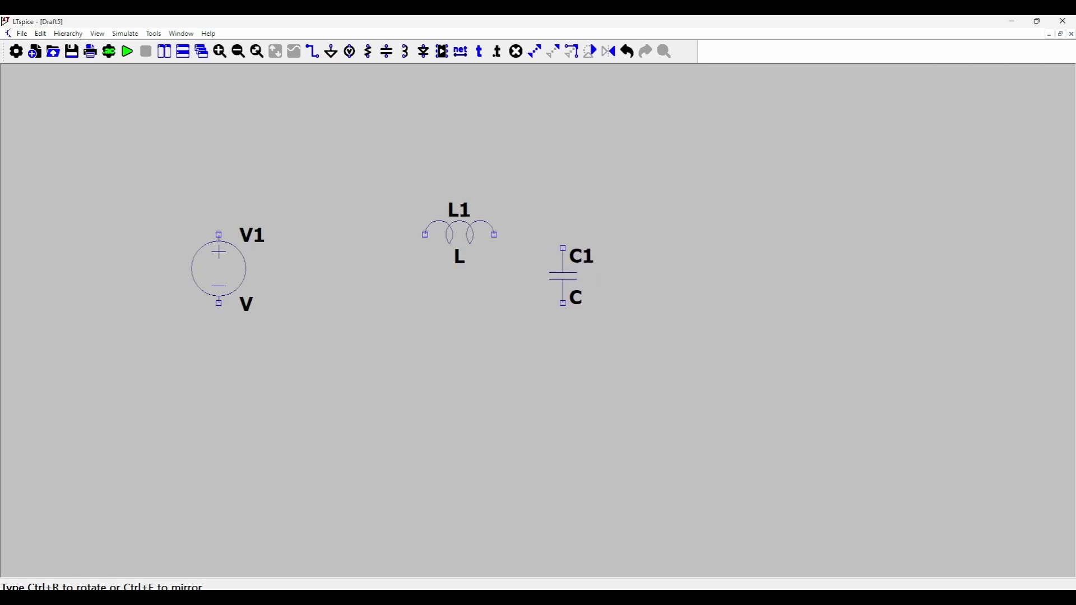
click(563, 262)
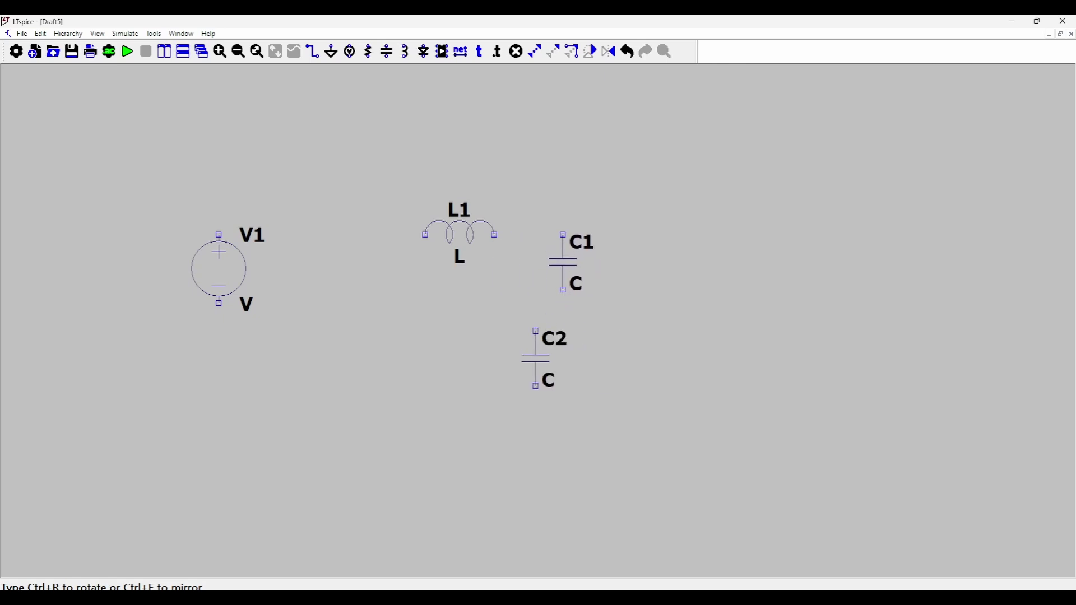
key(Escape)
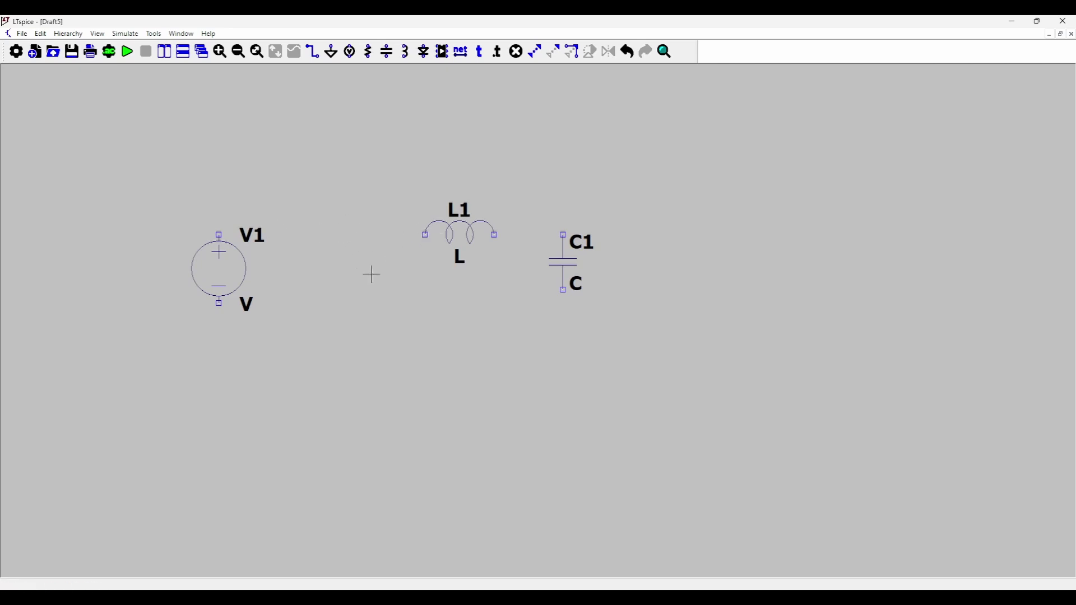
Step: Place diode D1, rotated so its cathode faces up, left of inductor L1
key(d)
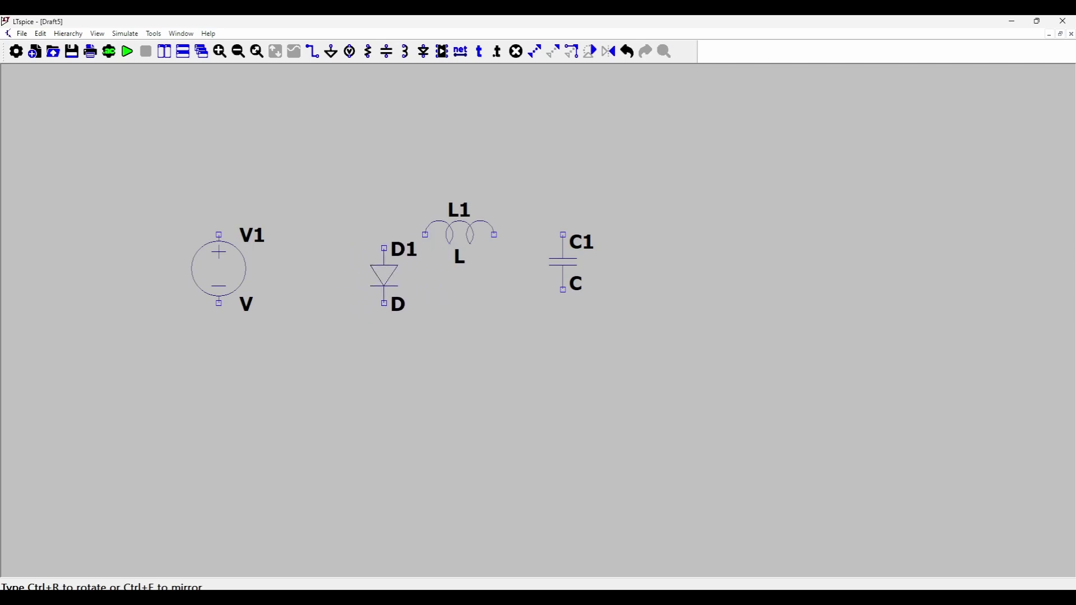
key(ctrl+r)
key(ctrl+r)
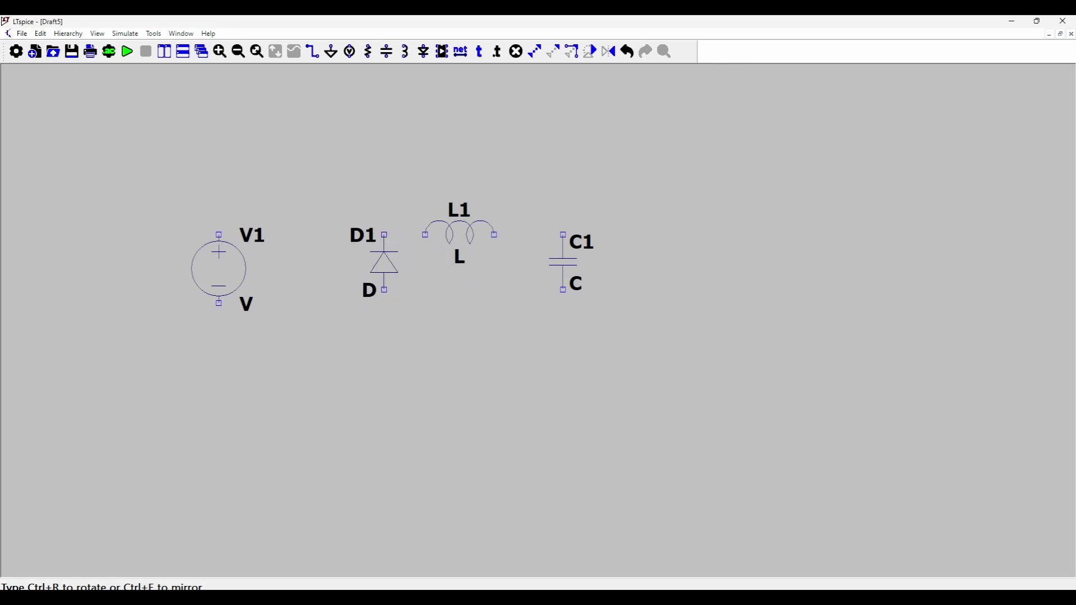
click(349, 306)
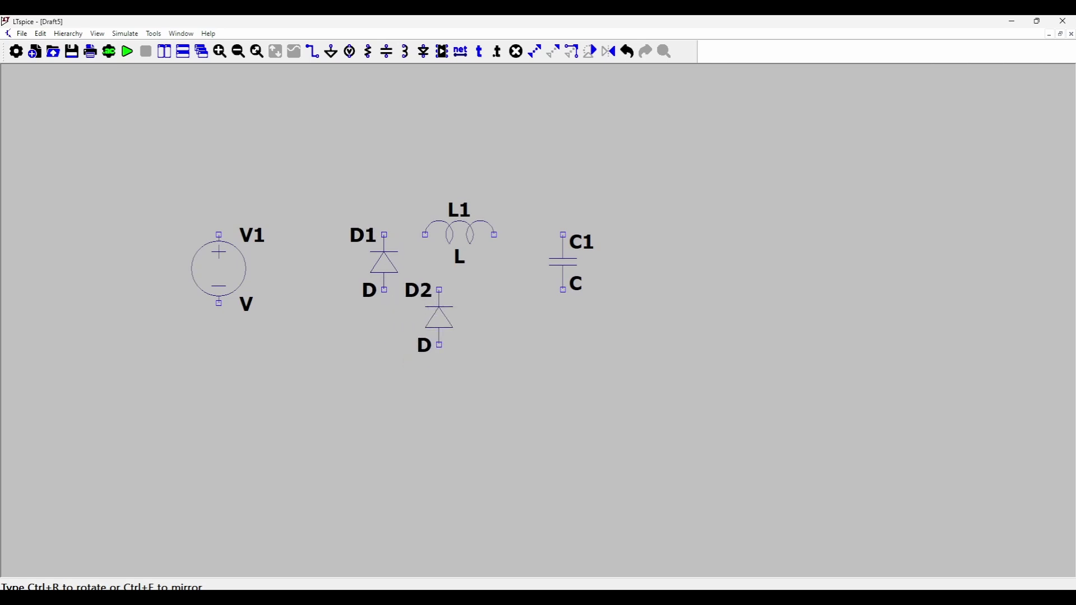
key(Escape)
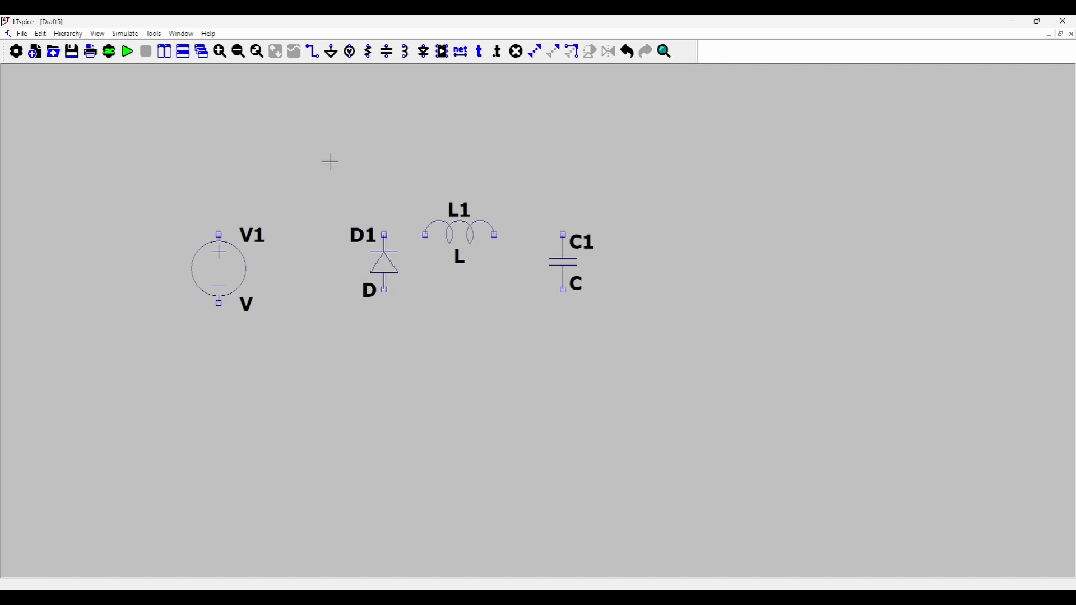
Step: Take the 'sw' voltage-controlled switch from the component library and place it sideways as S1
click(459, 53)
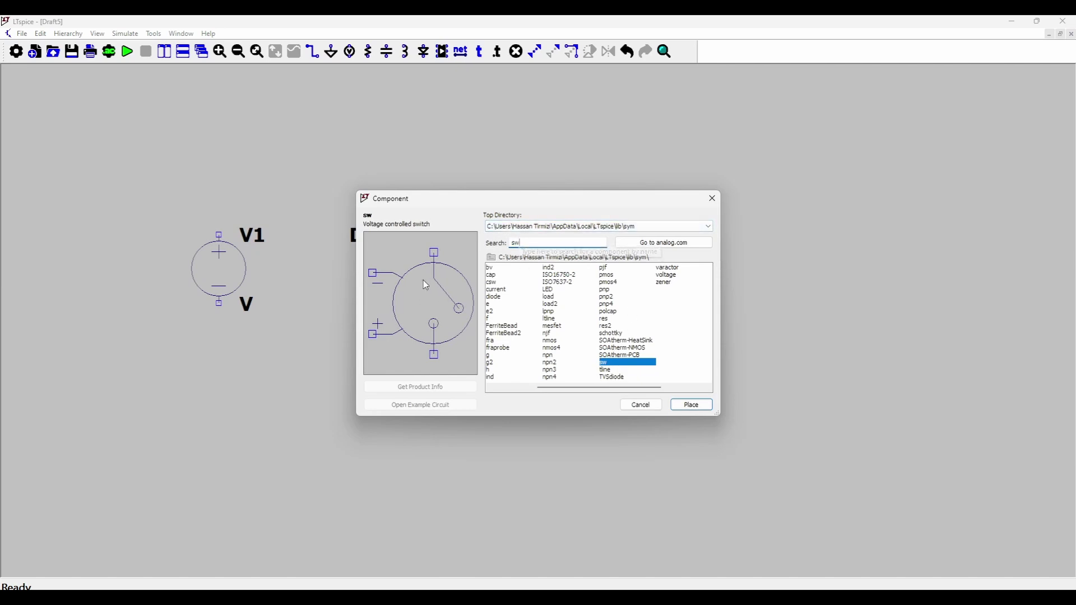
click(700, 408)
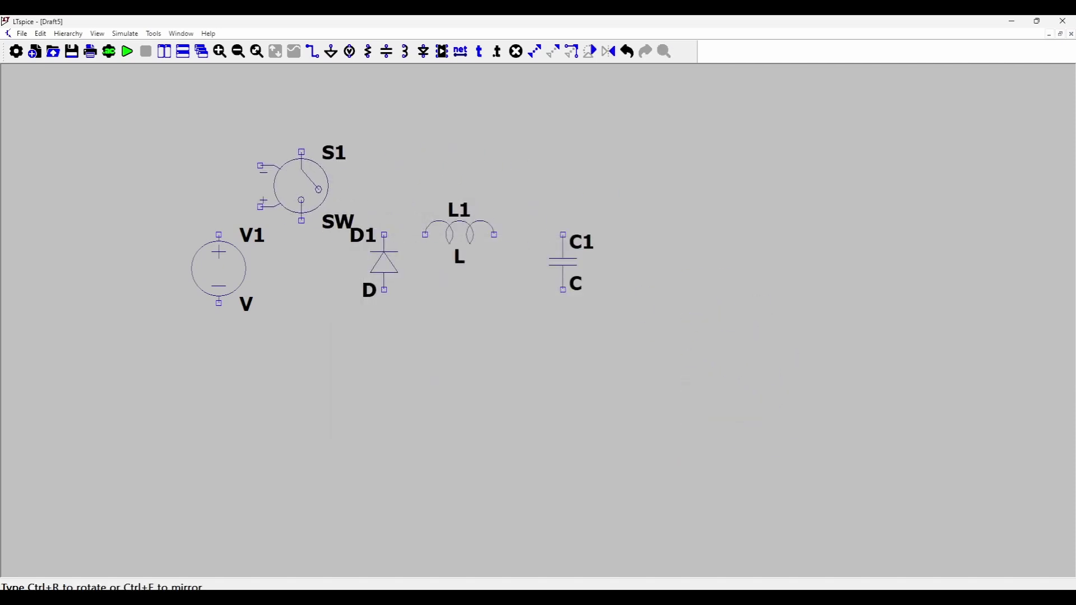
key(ctrl+r)
key(ctrl+r)
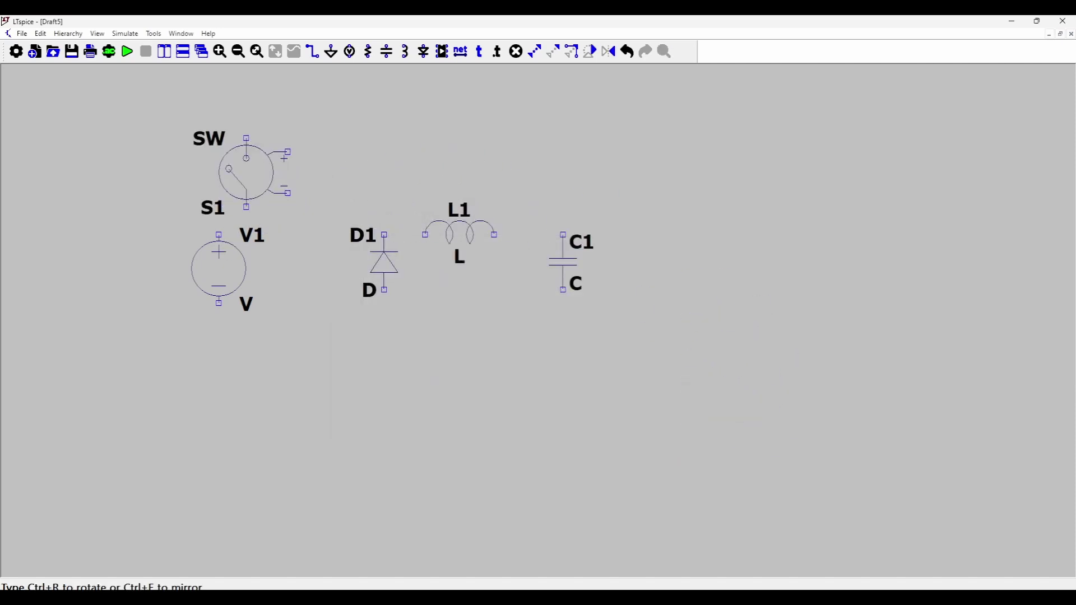
key(ctrl+r)
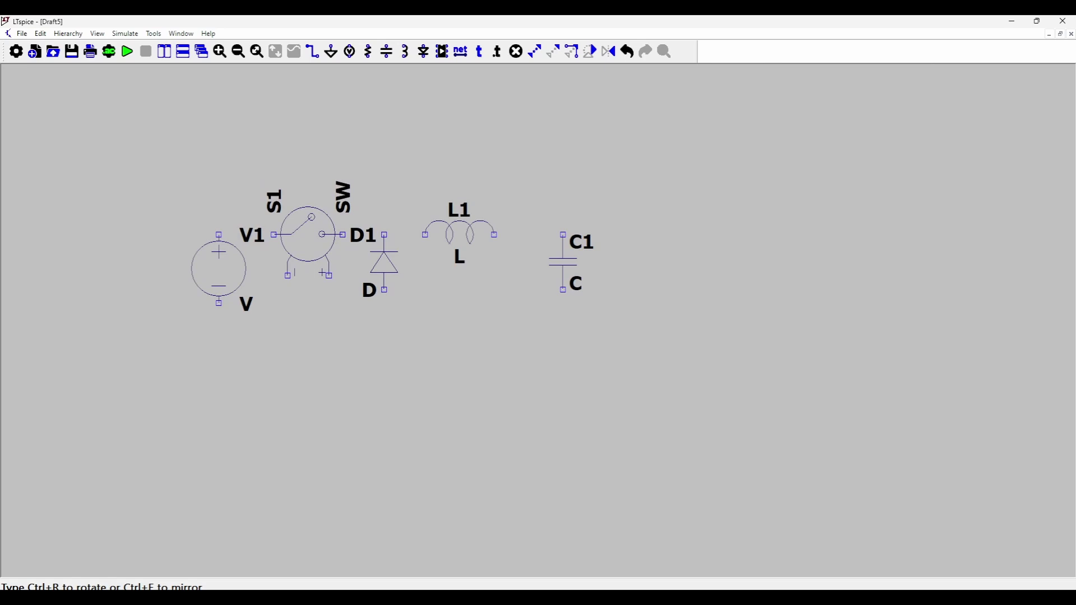
key(Escape)
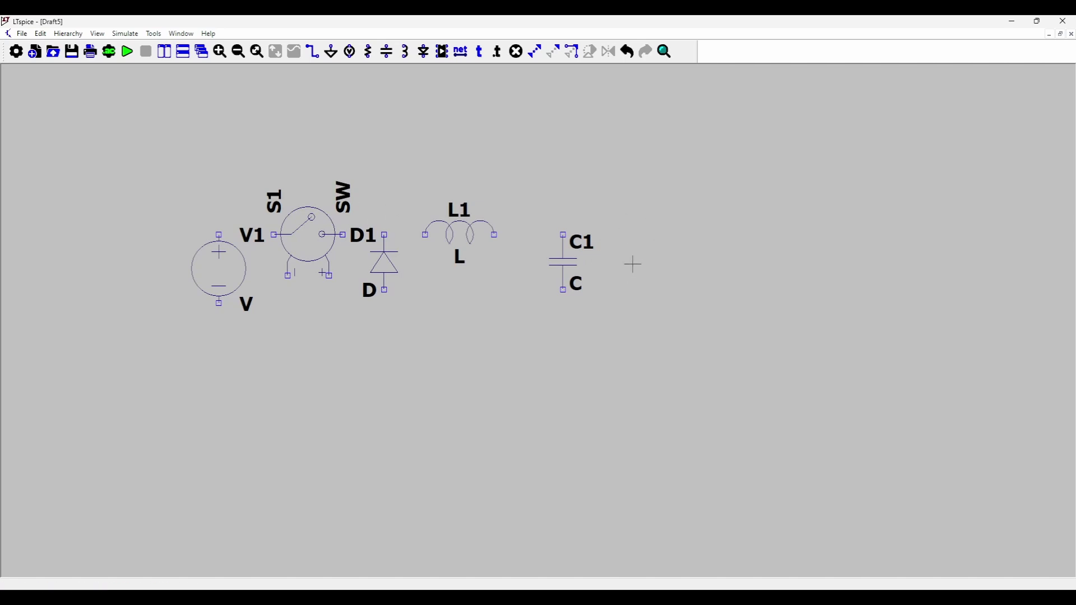
Step: Place resistor R1 to the right of capacitor C1
key(r)
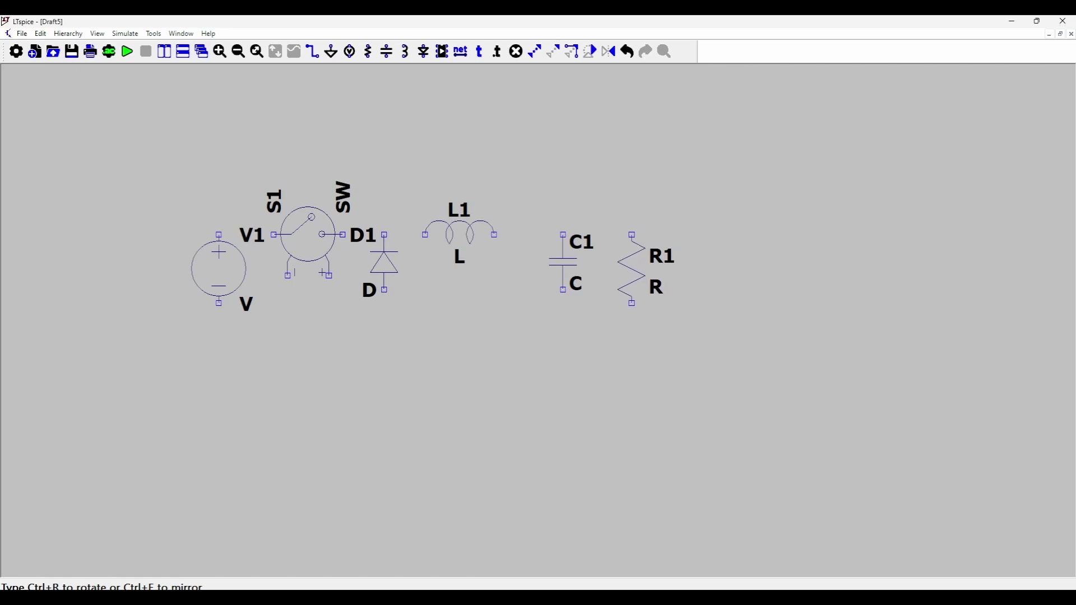
click(618, 222)
key(Escape)
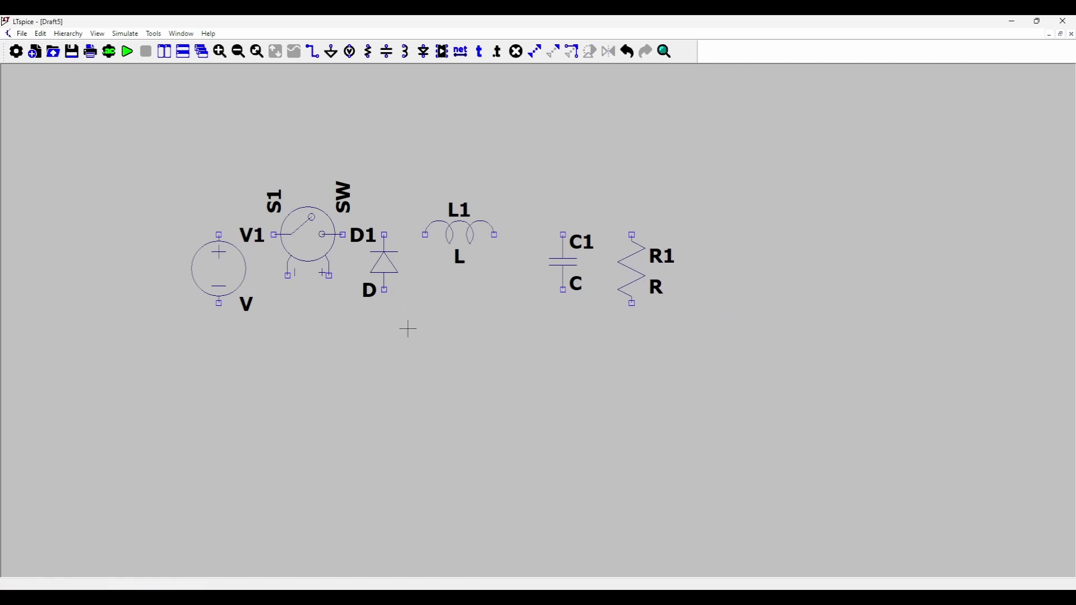
Step: Wire the top rail from V1 through the switch and D1 to L1, C1 and R1
key(F3)
click(219, 234)
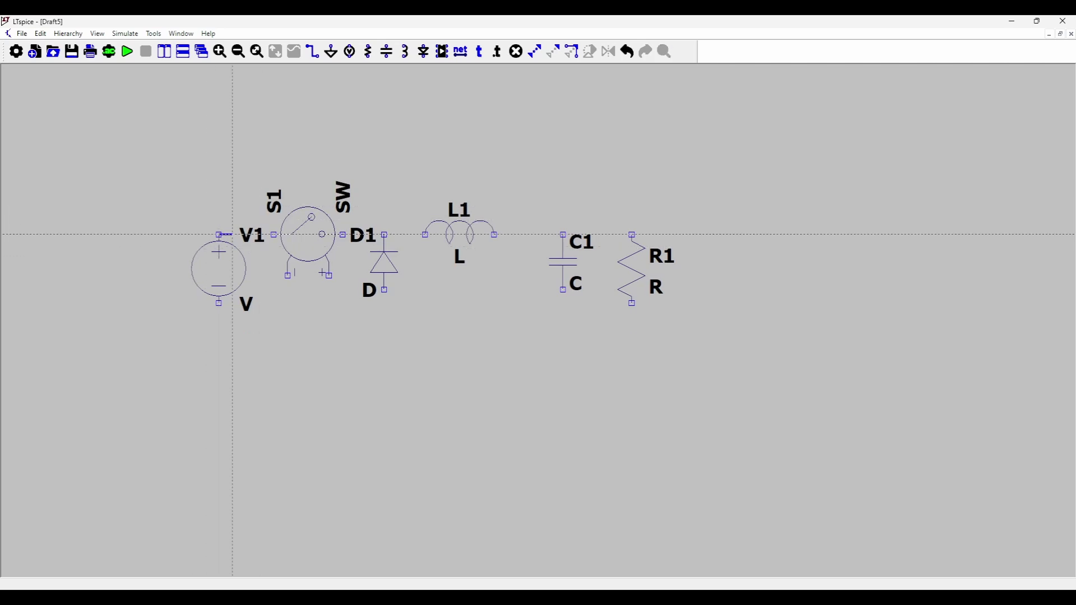
click(343, 234)
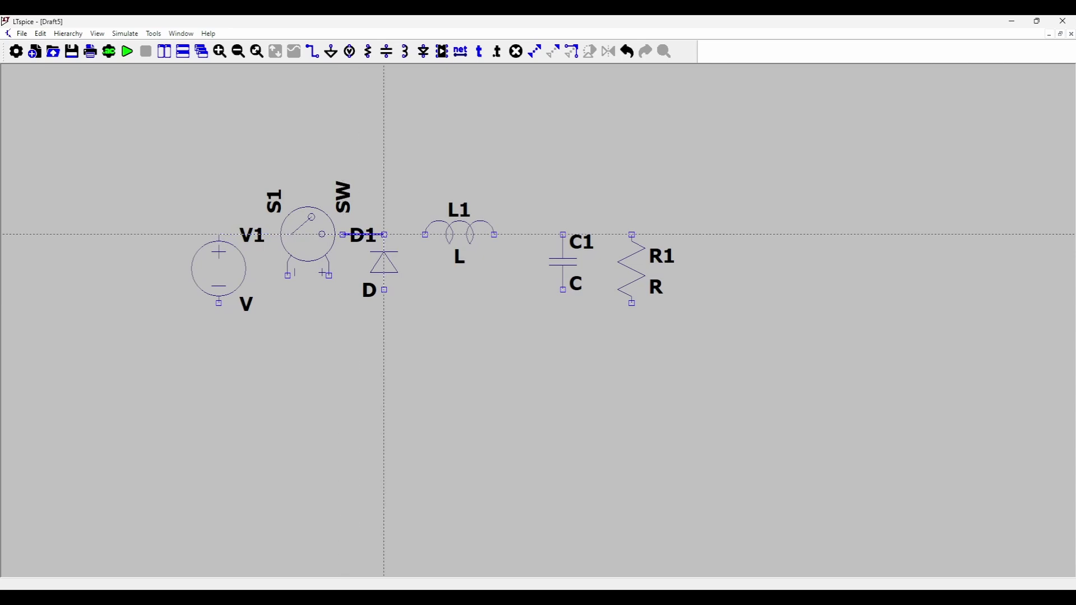
click(384, 235)
click(424, 234)
click(385, 235)
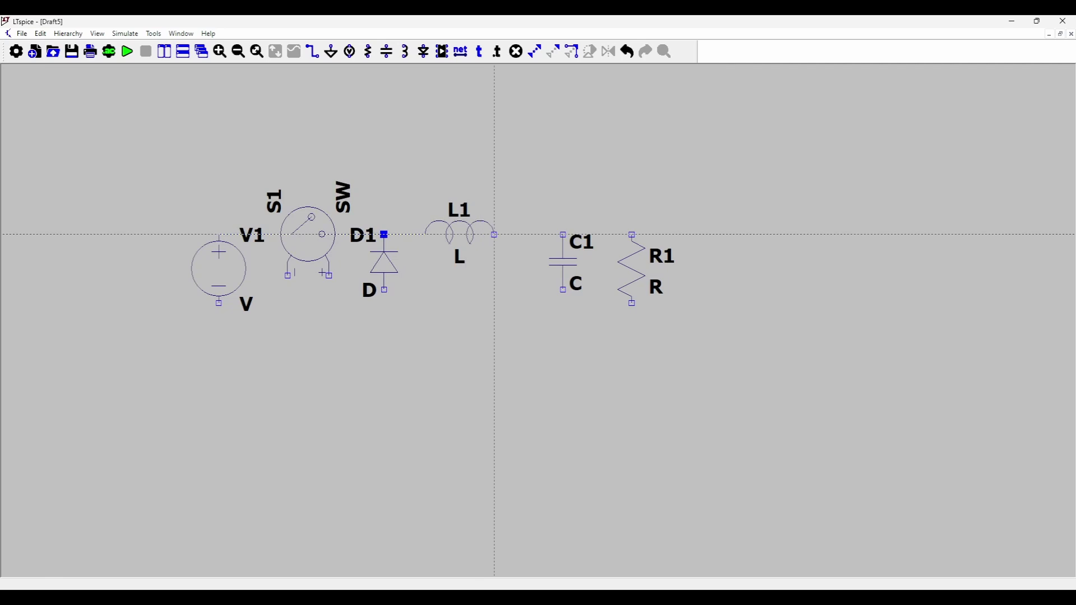
click(495, 235)
click(563, 234)
click(563, 235)
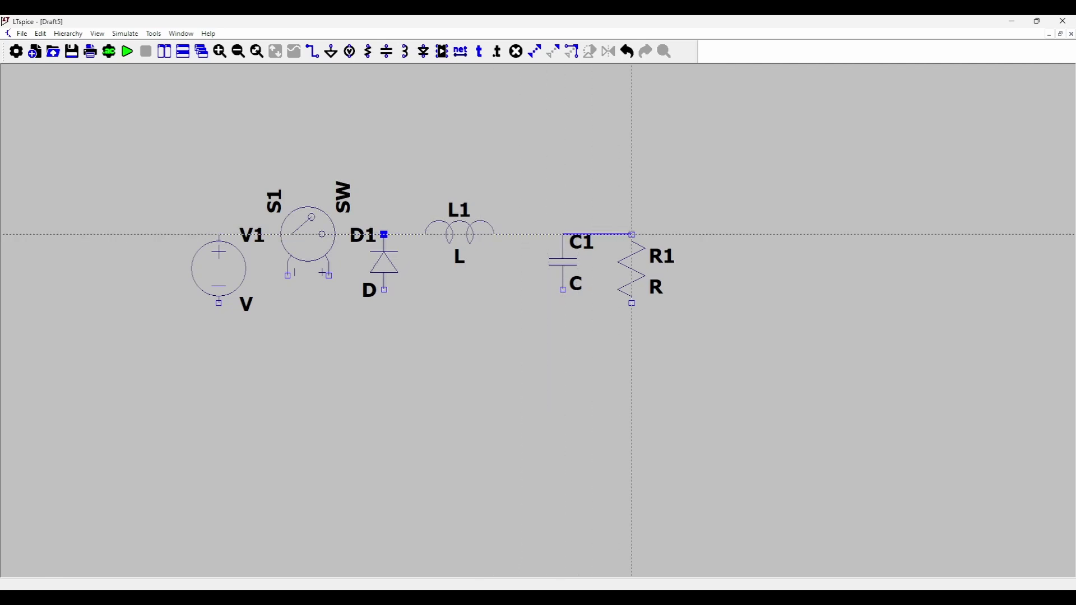
click(633, 234)
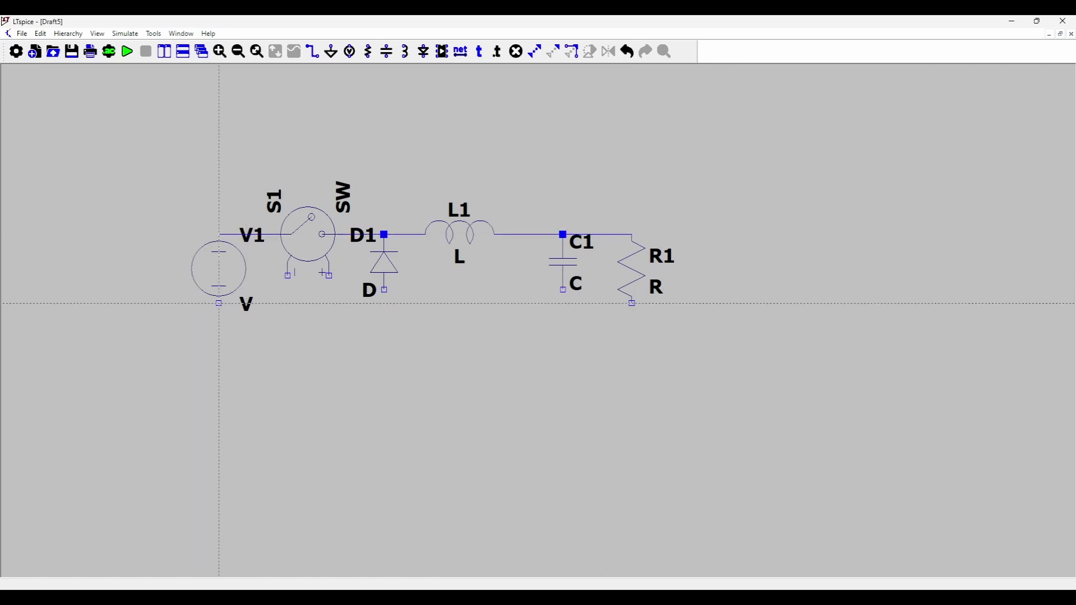
Step: Wire the bottom return from V1's negative terminal through D1 and C1 to R1
click(219, 303)
click(385, 290)
click(385, 303)
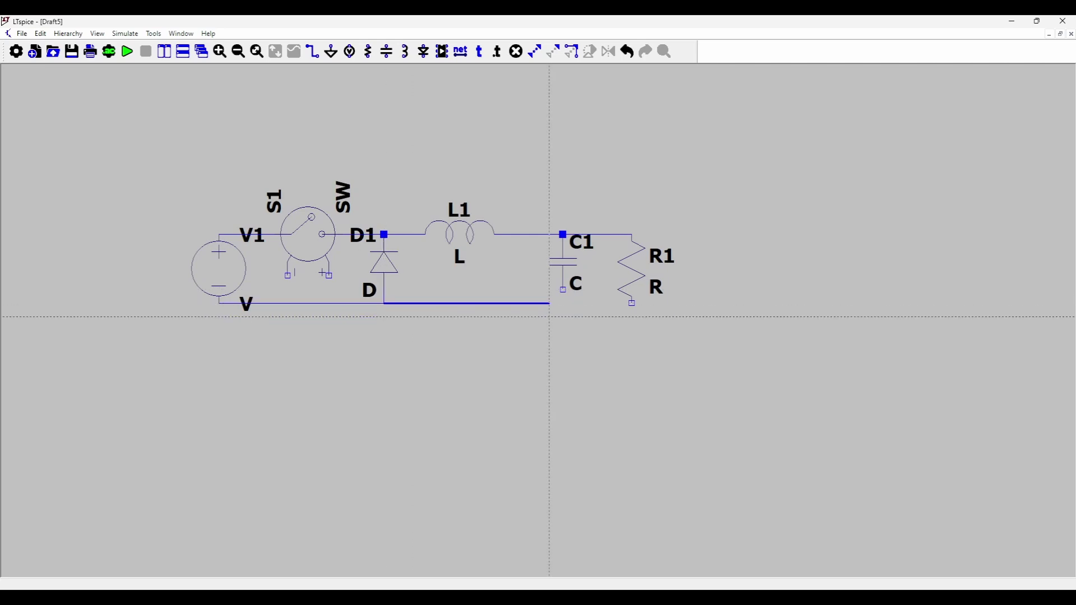
click(563, 304)
click(564, 289)
click(564, 304)
click(632, 303)
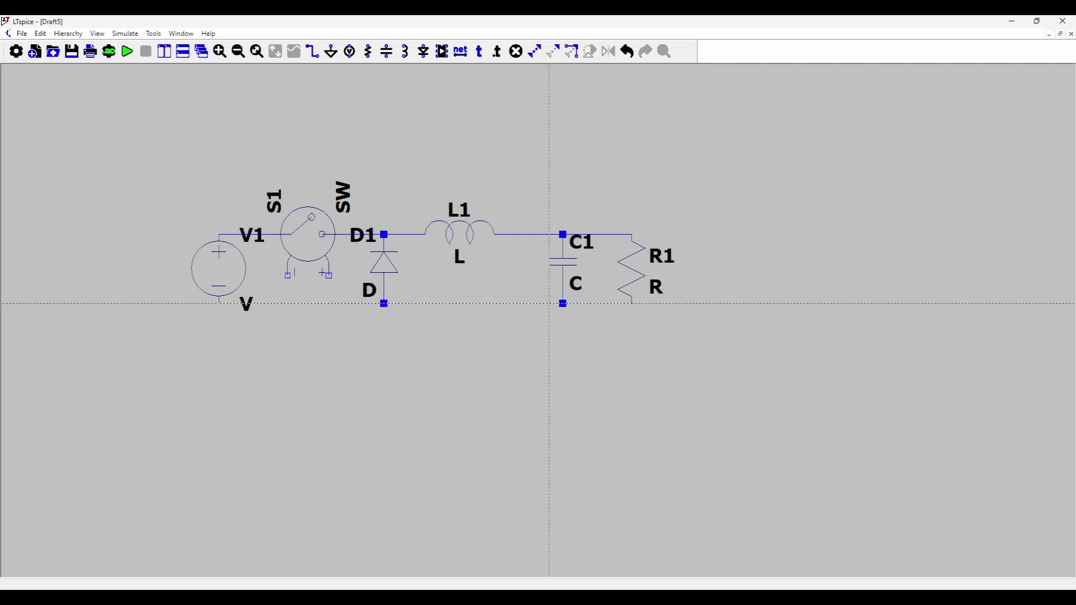
Step: Place a ground below D1's bottom junction and wire it to the return line
key(g)
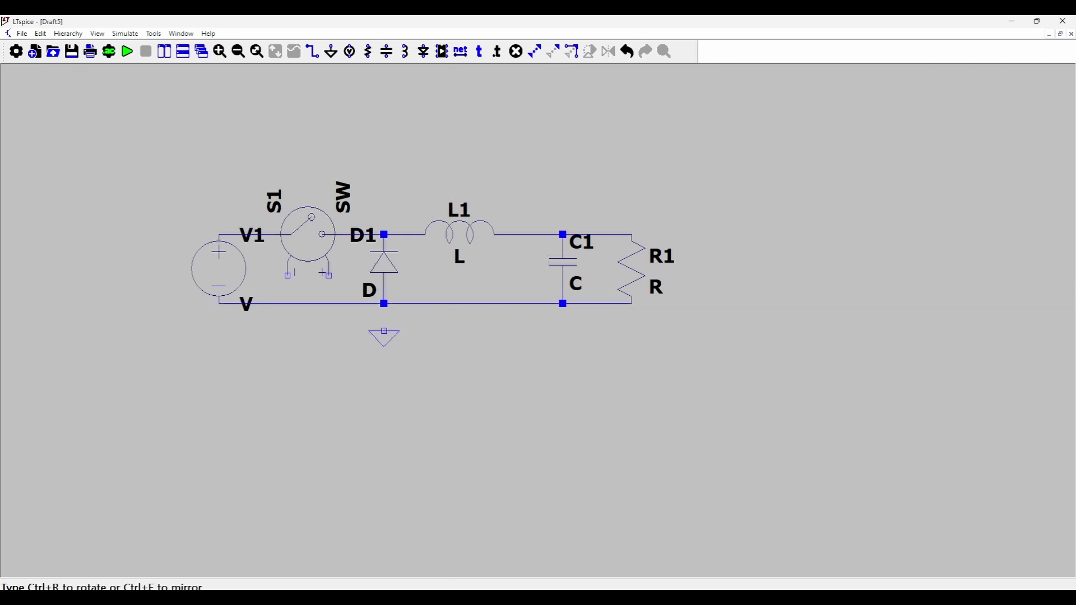
click(384, 318)
key(Escape)
key(F3)
click(384, 303)
click(384, 318)
key(Escape)
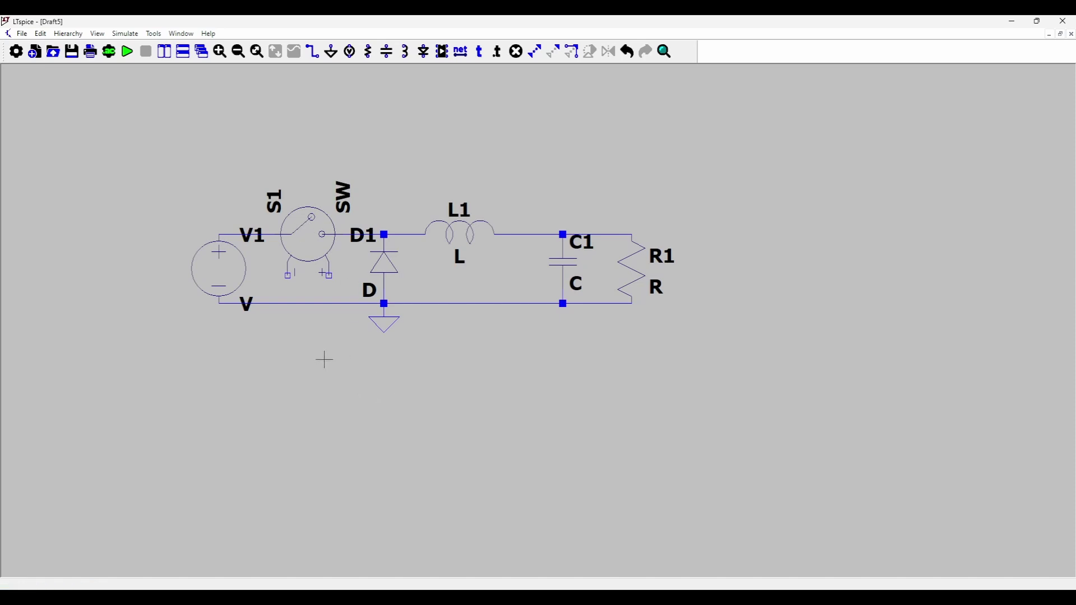
Step: Place a second voltage source V2 below the circuit and make it a PULSE source
key(v)
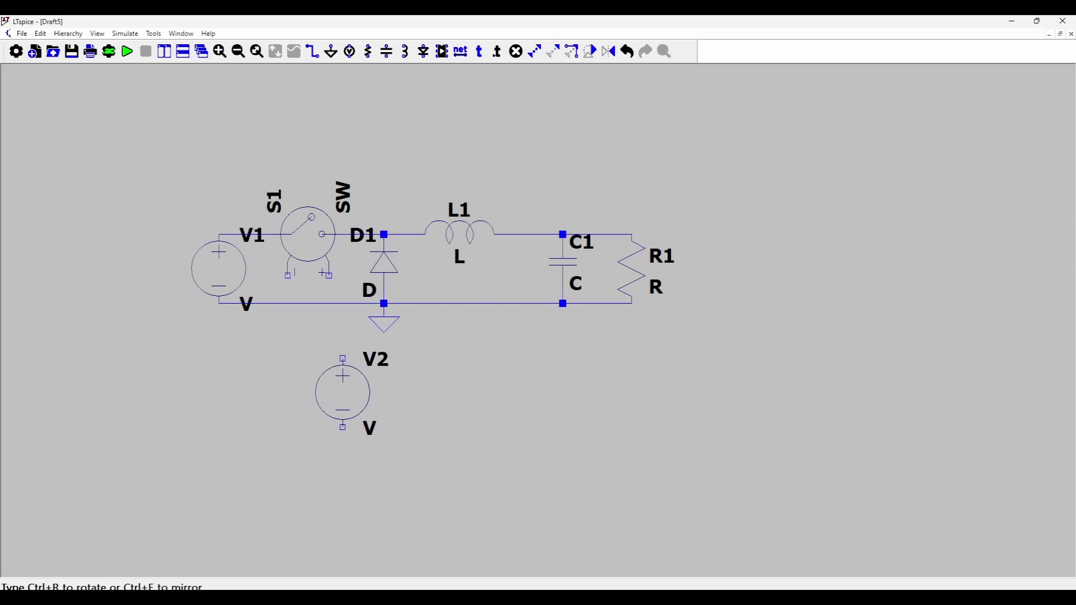
click(315, 380)
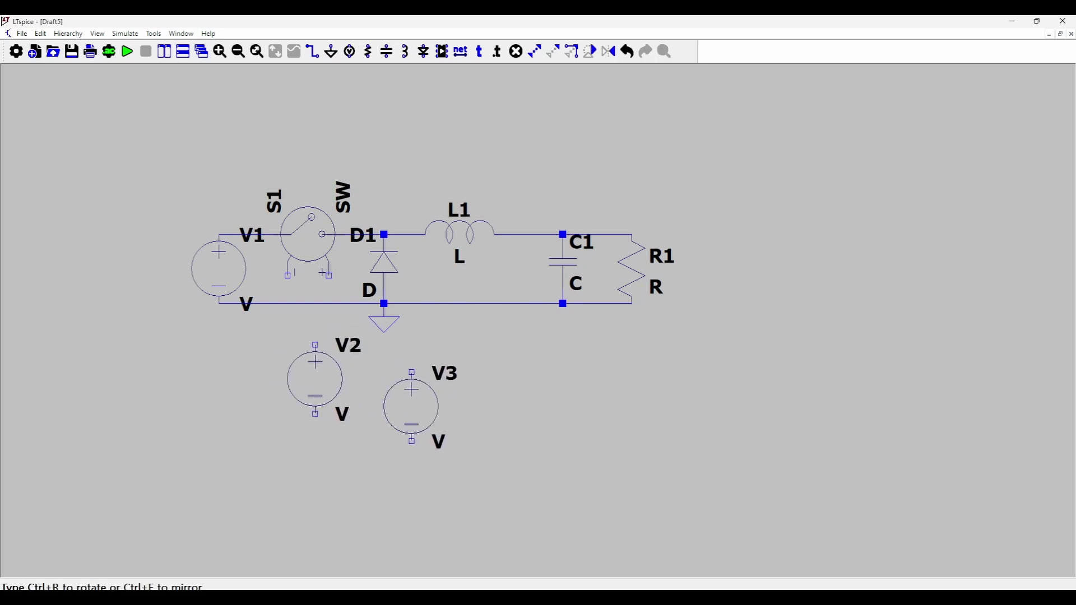
key(Escape)
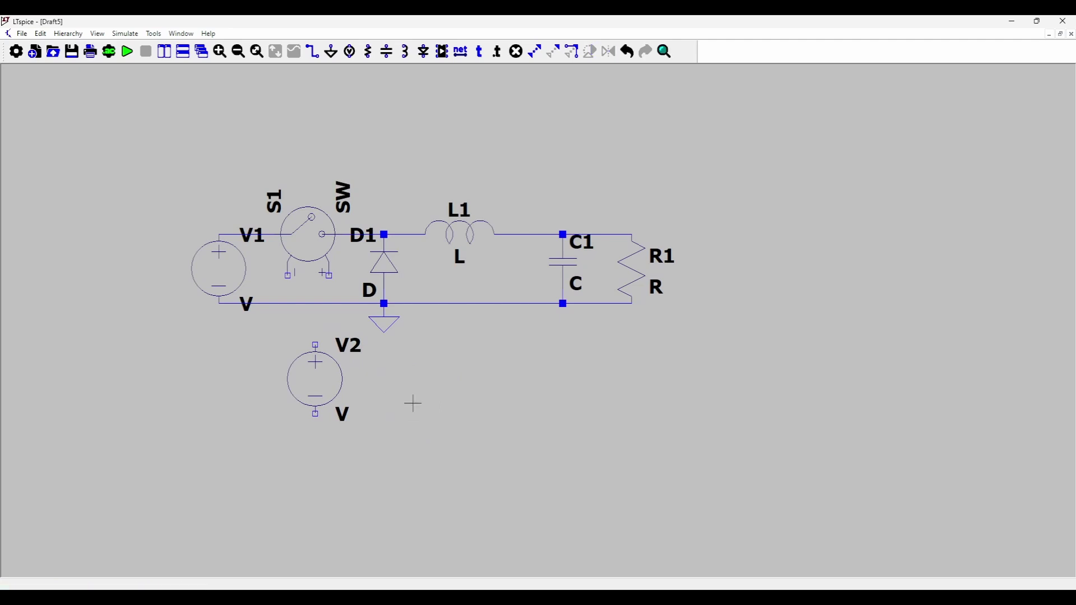
right_click(322, 387)
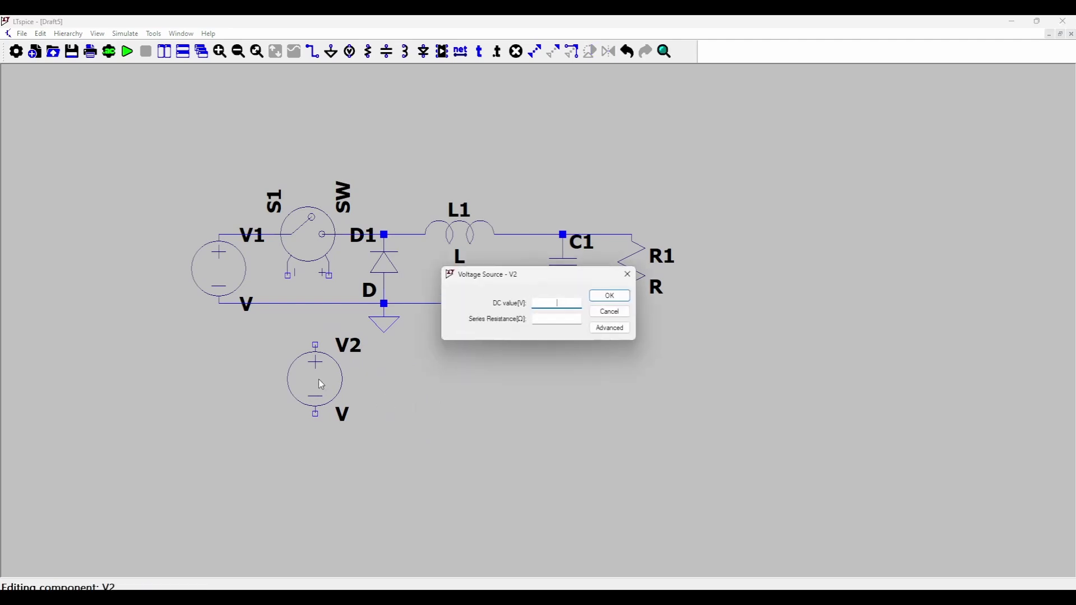
click(610, 328)
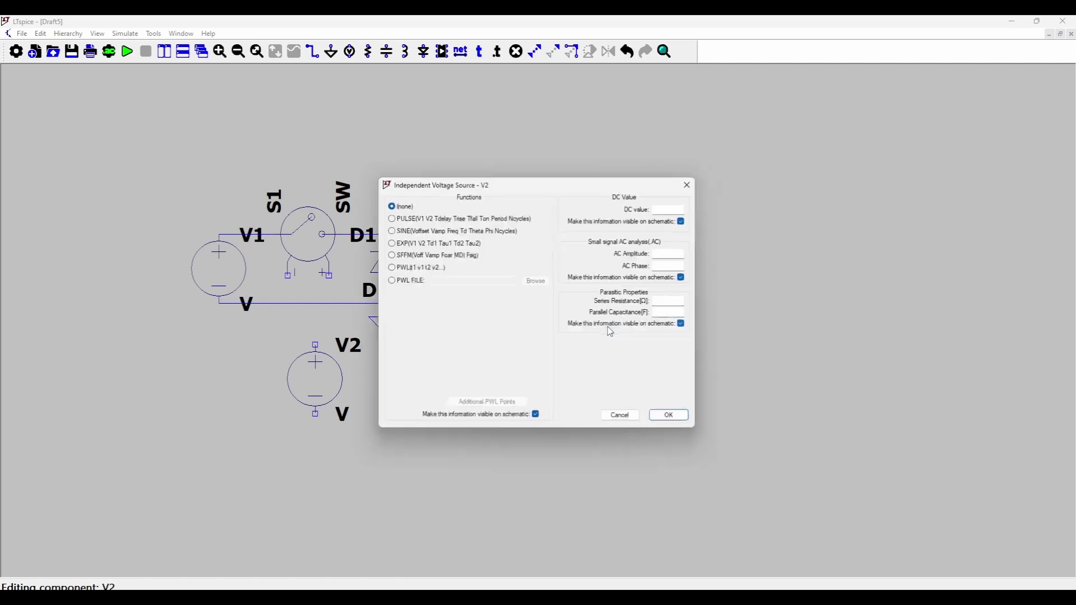
click(387, 215)
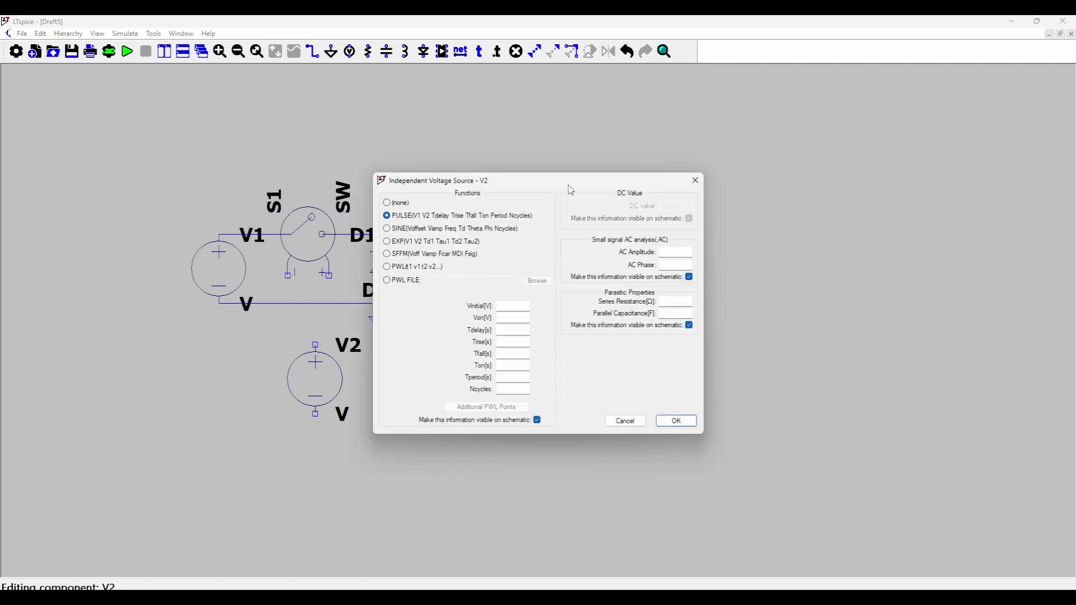
drag(569, 185, 653, 162)
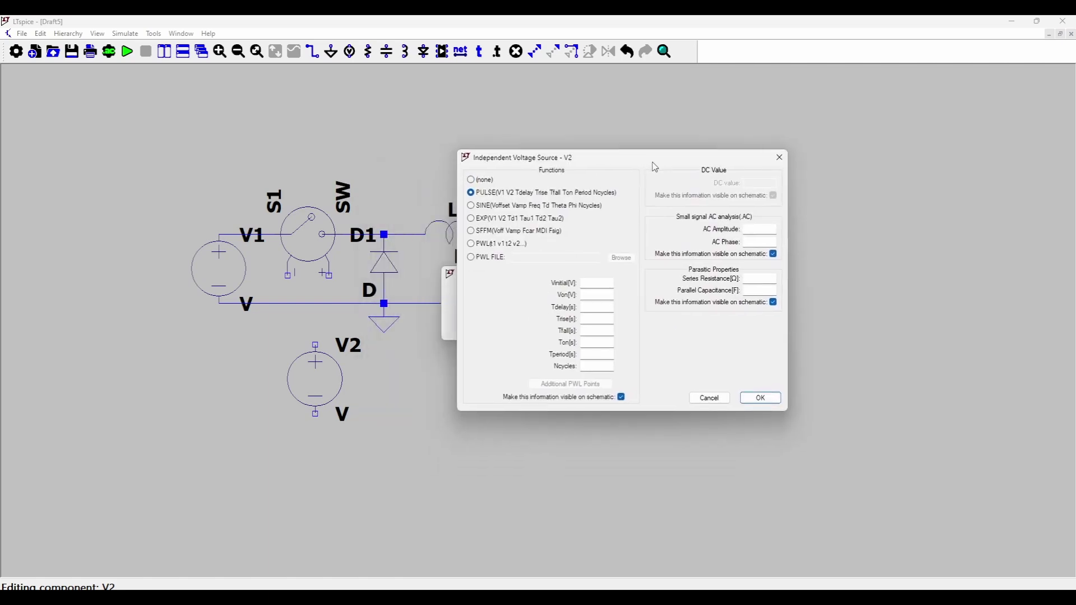
Step: Enter Vinitial 0, Von 1, Tdelay/Trise/Tfall 0, Ton {Ton} and Tperiod {T}
click(597, 282)
text(0)
click(603, 294)
text(1)
click(601, 306)
text(0)
click(597, 319)
text(0)
click(604, 331)
text(0)
click(599, 344)
text(0)
text(Ton})
click(596, 355)
text({T})
Step: Apply V2's pulse settings and move the PULSE label under V2
click(761, 398)
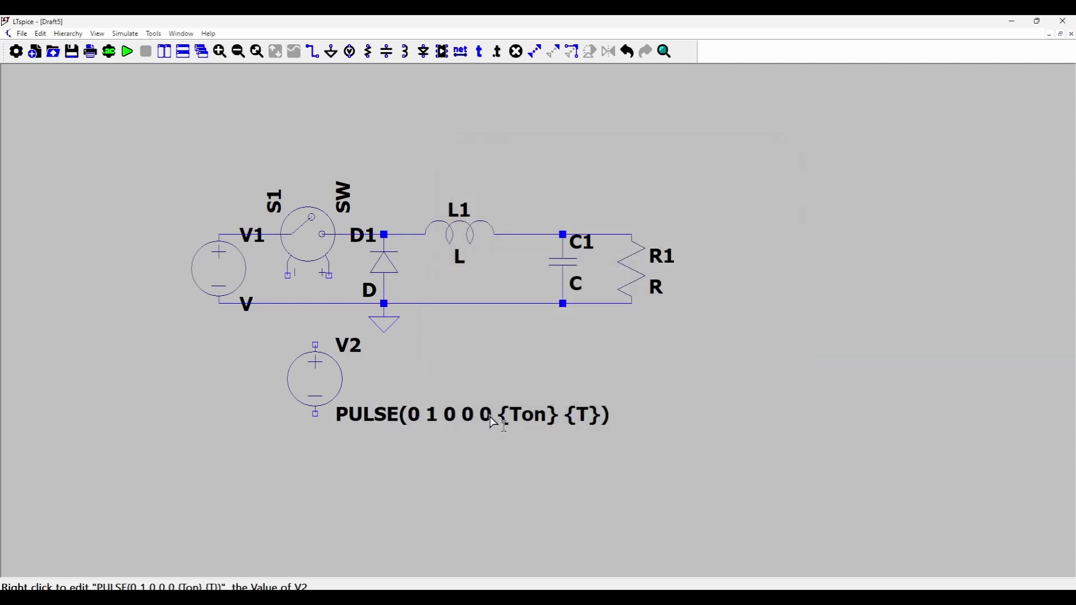
drag(500, 416, 455, 431)
drag(291, 429, 211, 444)
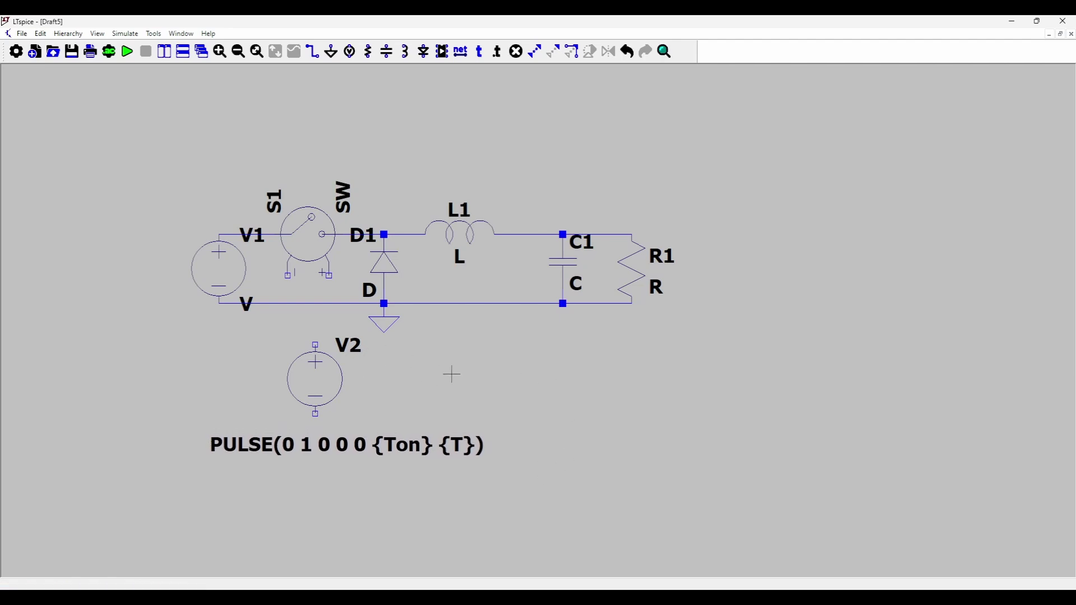
Step: Ground V2's bottom terminal and the switch's negative control pin
key(g)
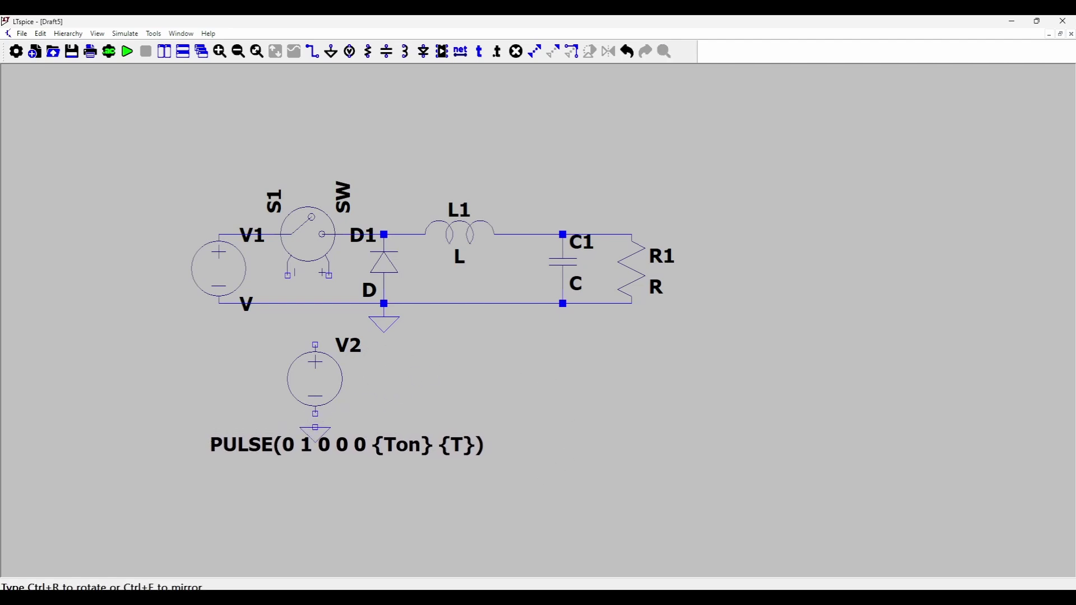
click(315, 415)
click(287, 276)
key(Escape)
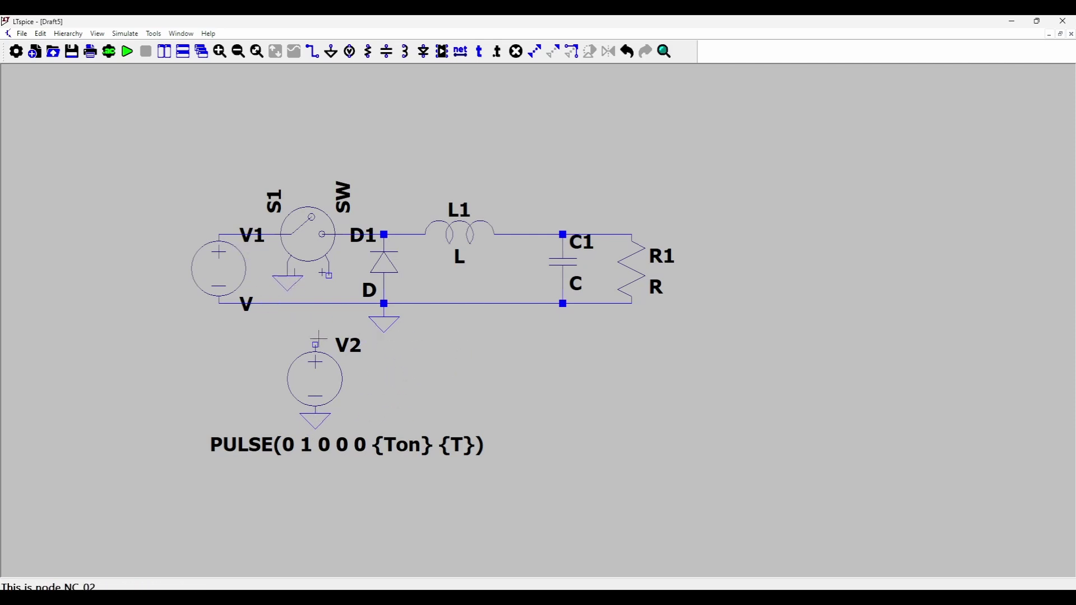
Step: Wire V2's top terminal to switch S1's positive control pin
key(F3)
click(315, 345)
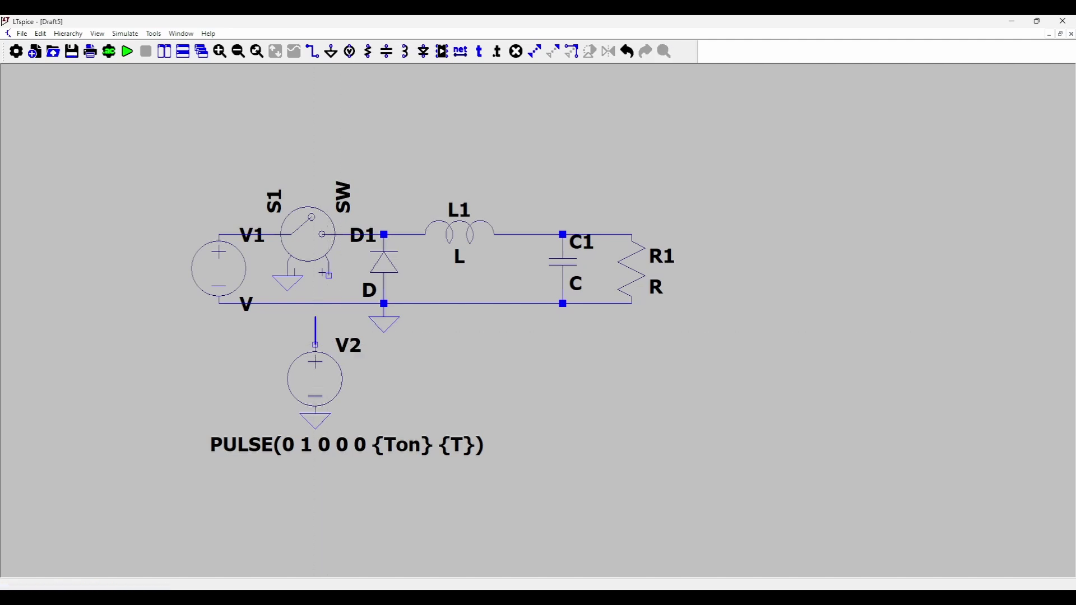
click(323, 274)
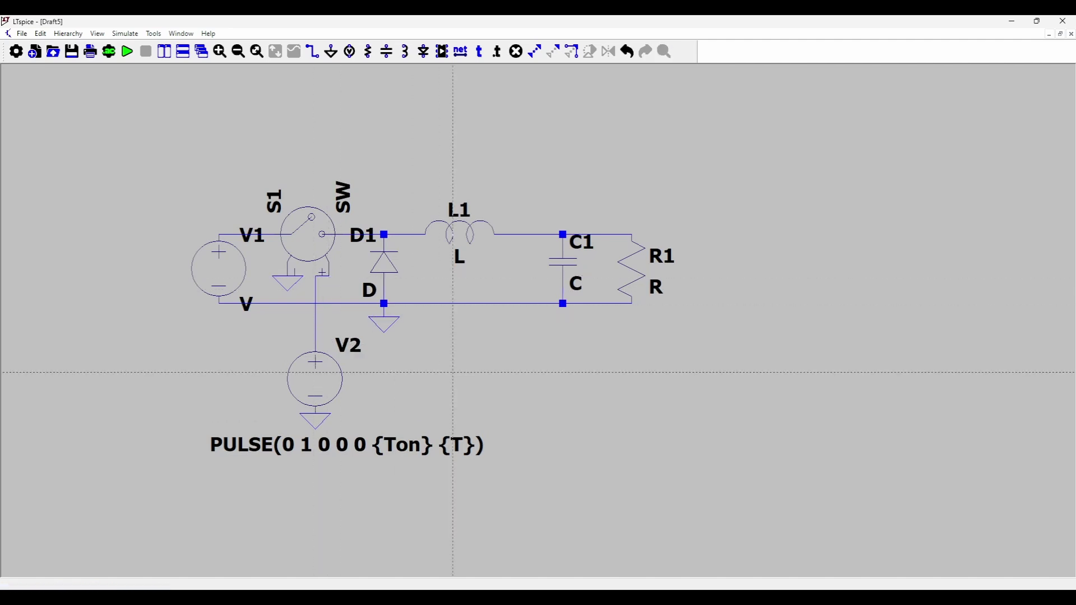
key(Escape)
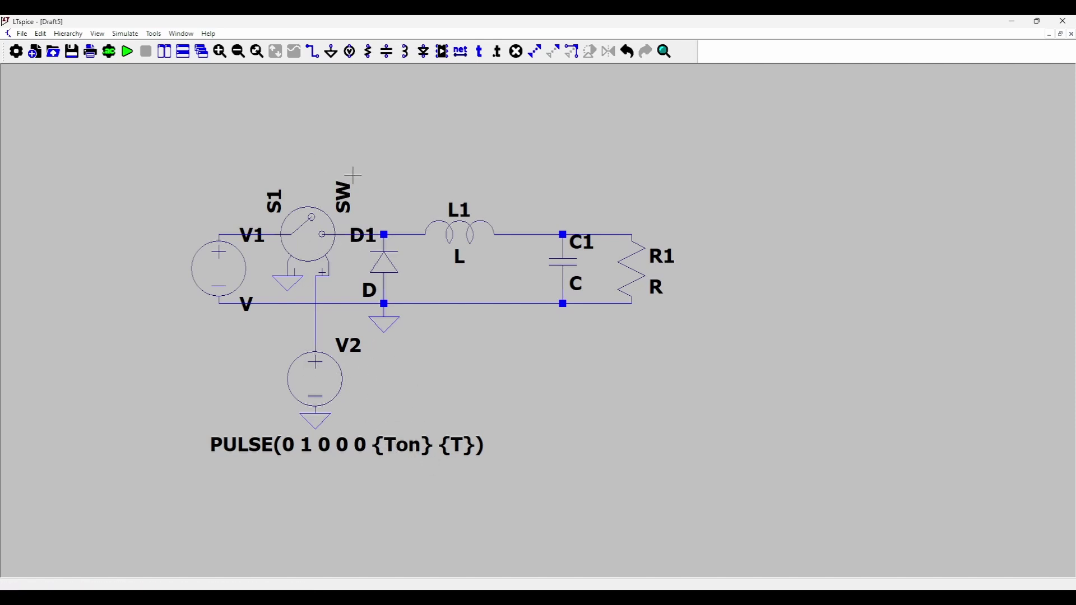
click(497, 53)
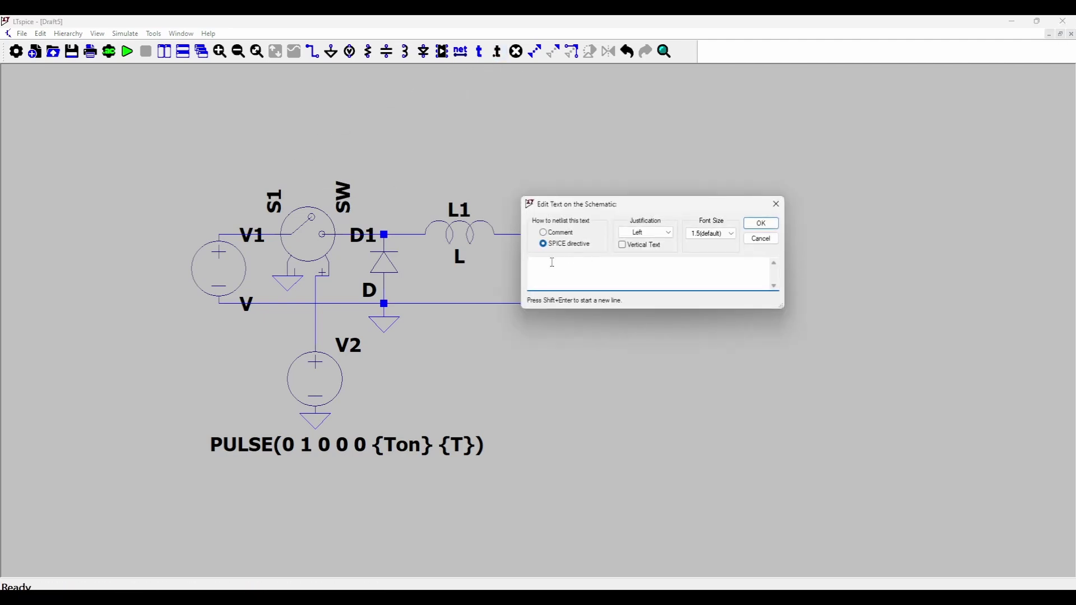
text(.model)
click(777, 204)
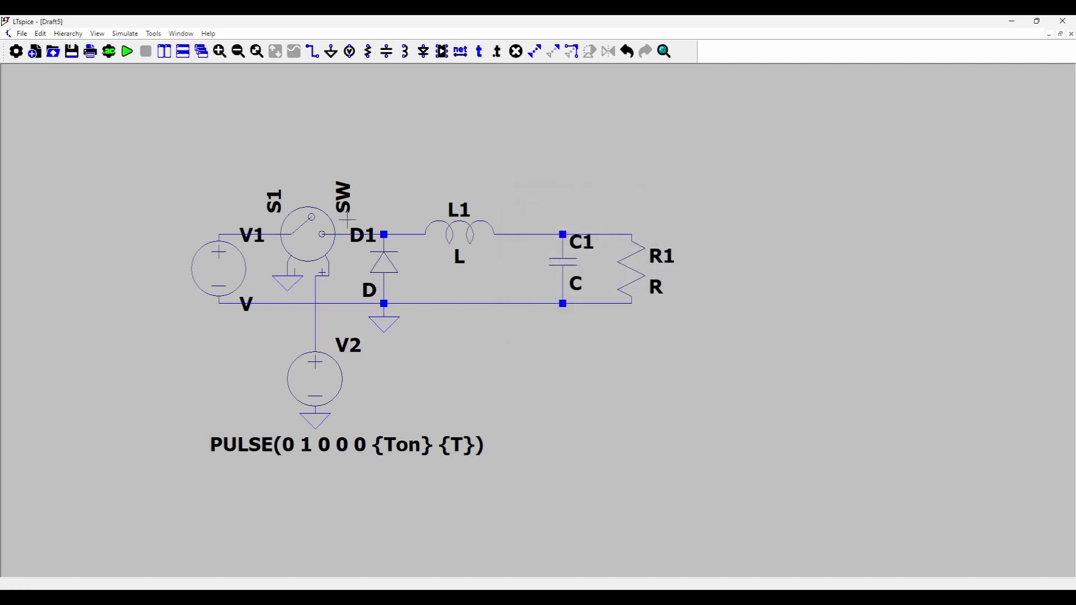
right_click(320, 227)
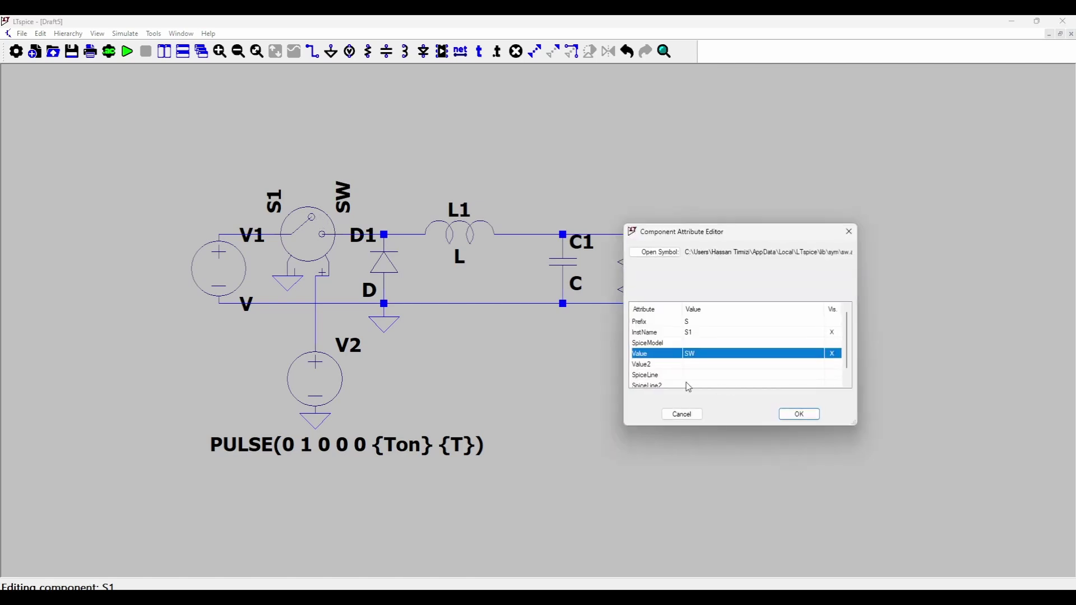
click(698, 353)
text(Q1)
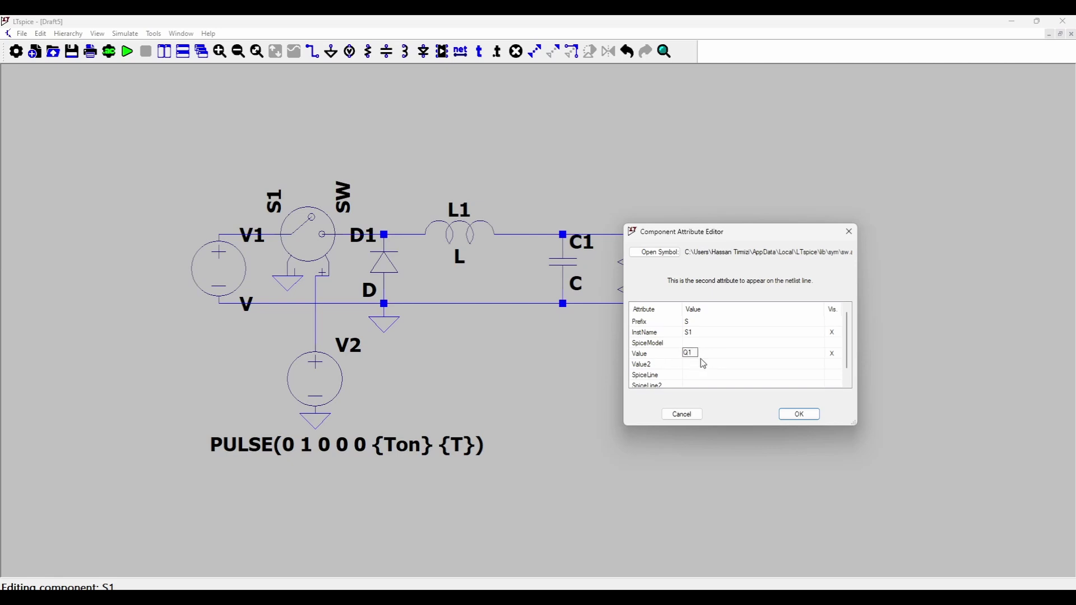
click(797, 415)
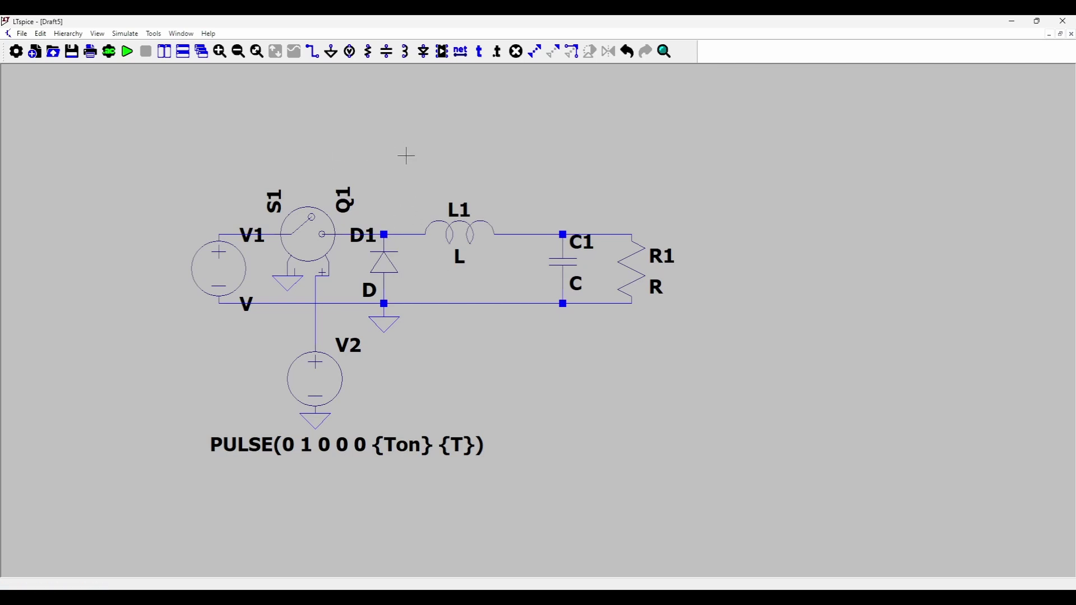
Step: Write the directive .model Q1 SW(Ron = 0.001 Roff = 1Meg Vt = 0.5) and place it above the circuit
click(497, 52)
text(.model )
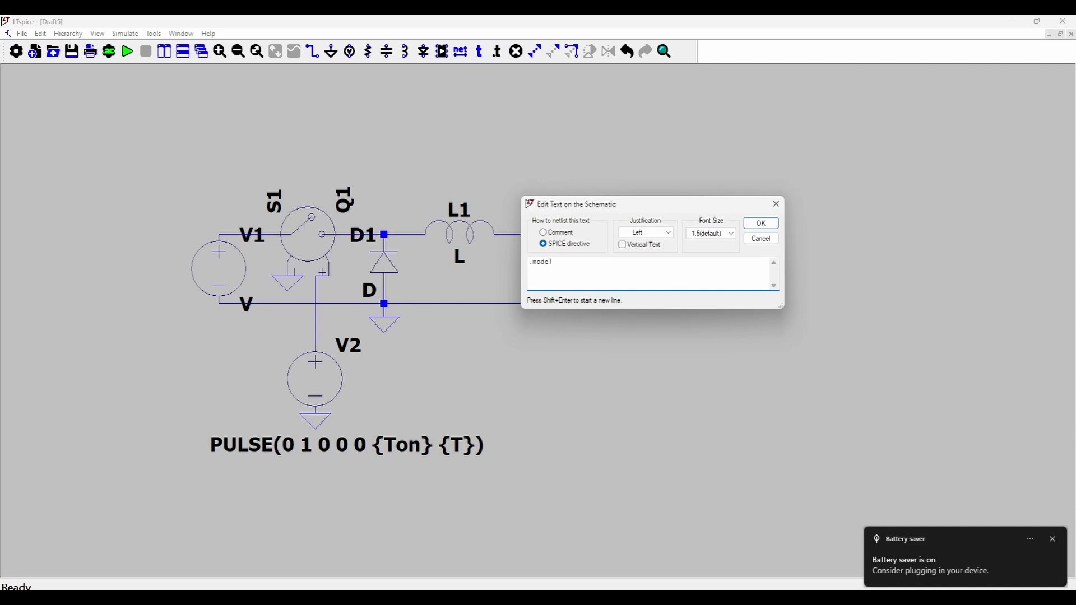
text(Q1 SW(Ron = 0.00)
text(1 Roff =)
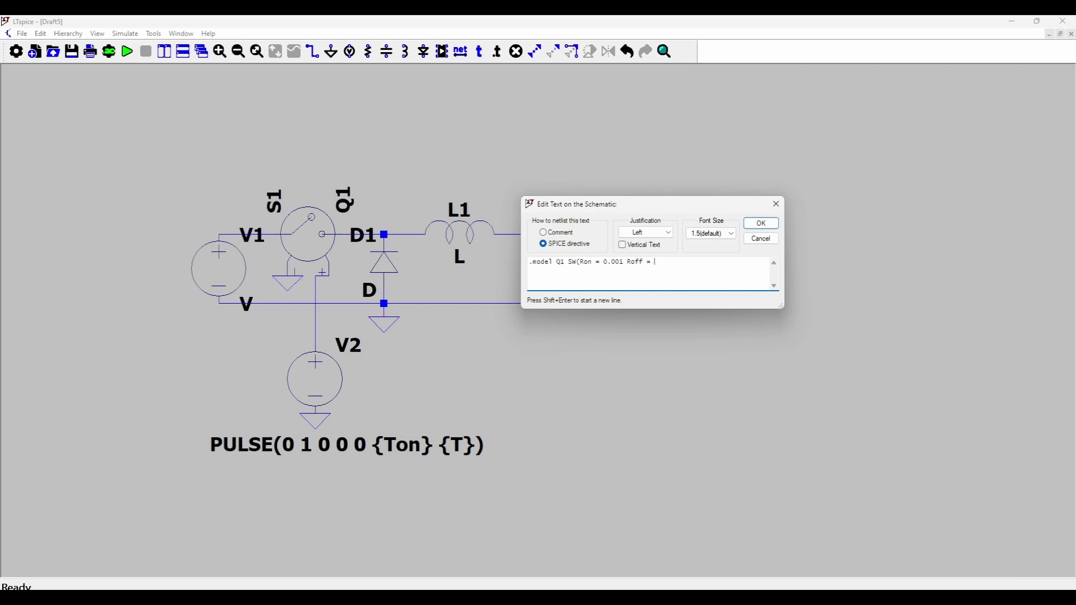
text( 1Meg Vt =0.5))
click(762, 224)
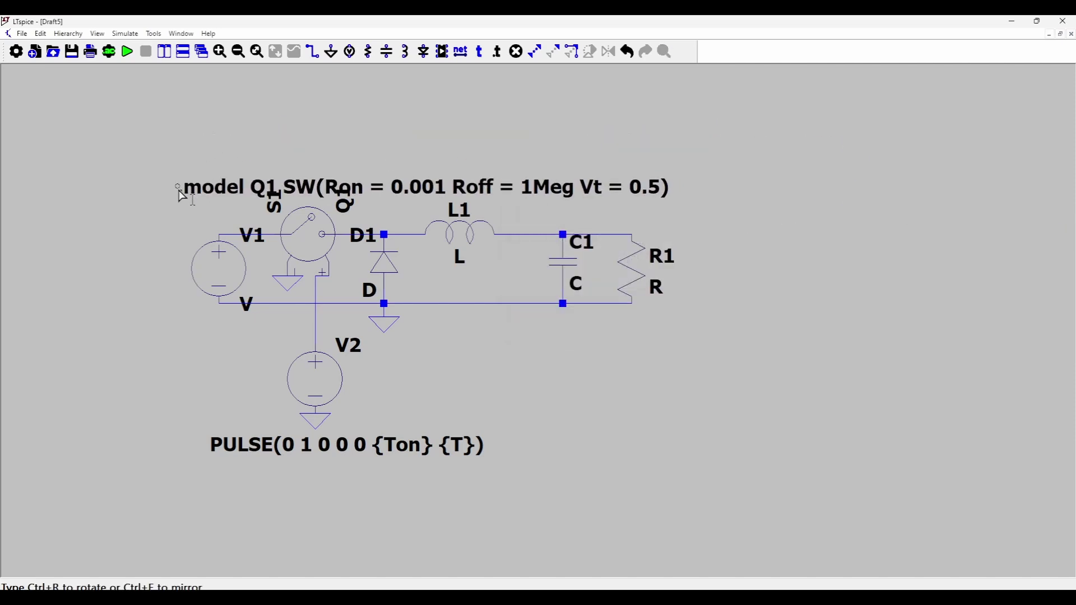
click(178, 146)
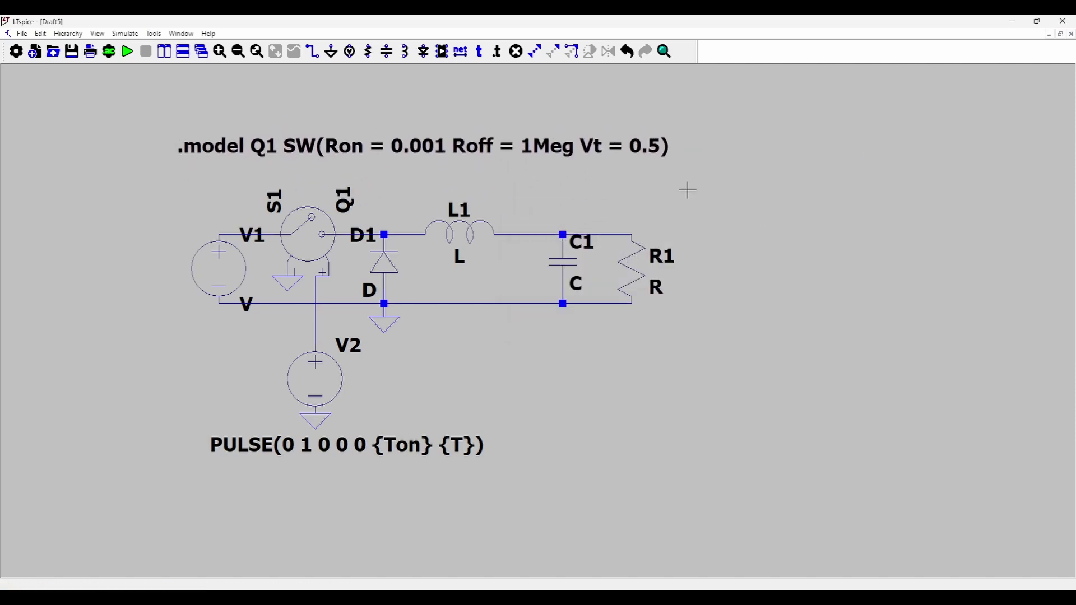
Step: Set voltage source V1's DC value to 12 V
right_click(252, 261)
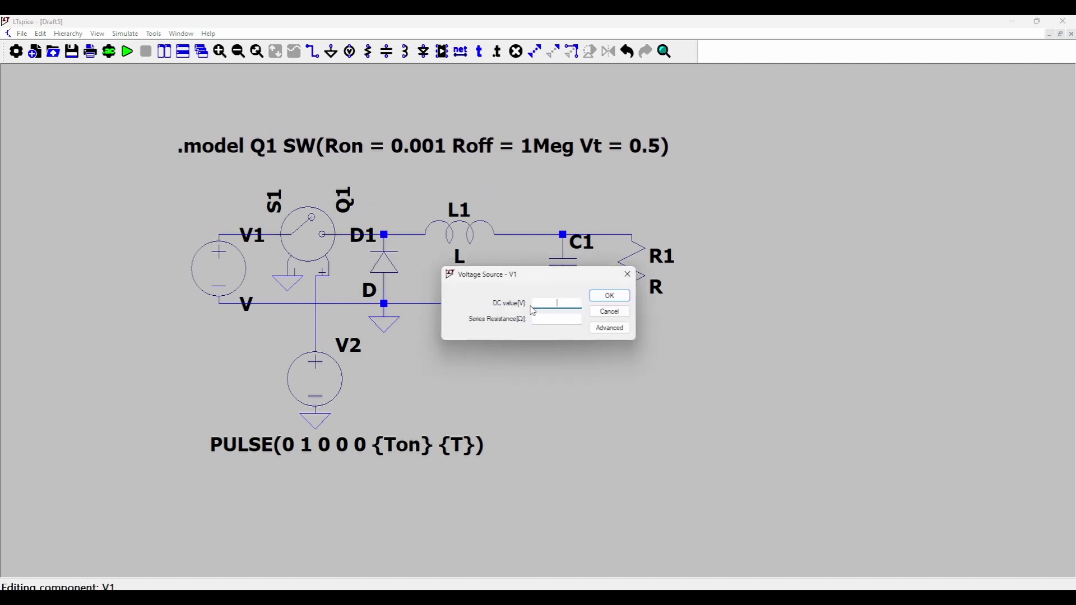
click(610, 296)
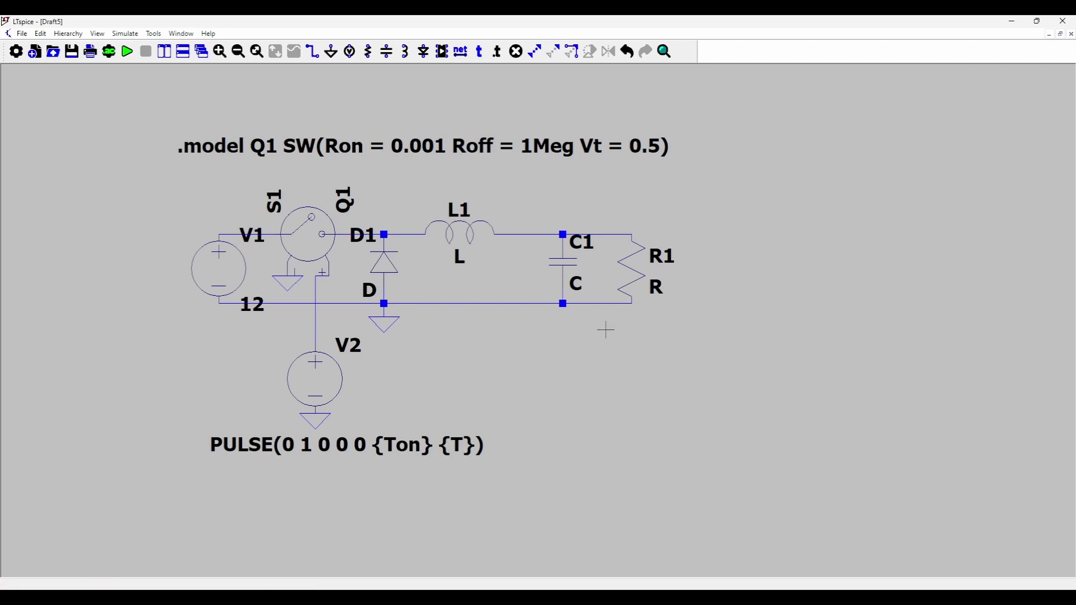
Step: Place a .param fsw = 250k directive below and right of the circuit
click(497, 52)
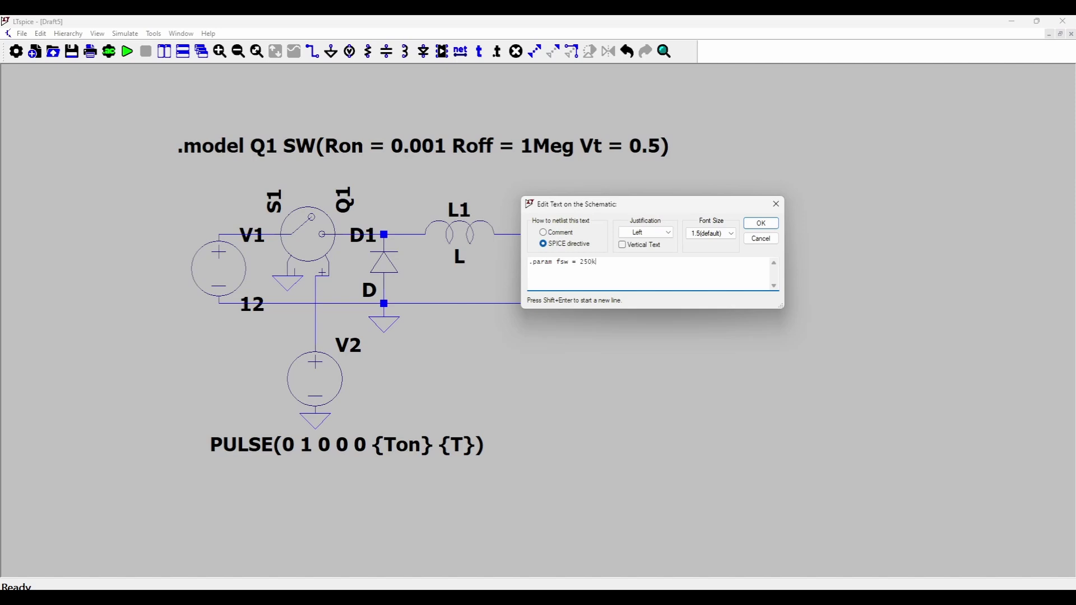
click(762, 223)
click(627, 372)
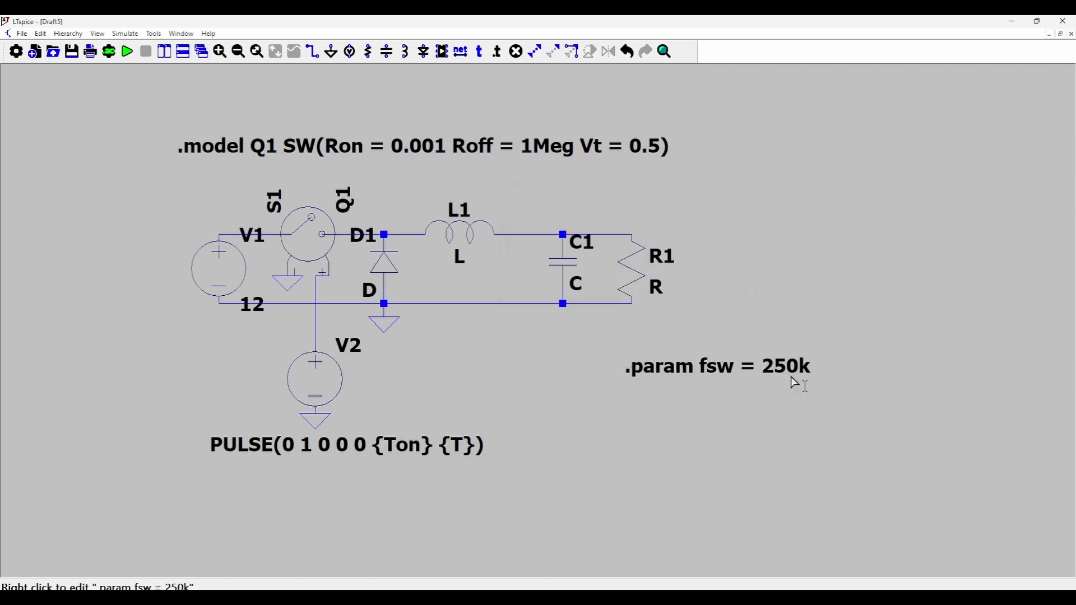
Step: Place a .param T = 1/fsw directive directly under fsw
key(s)
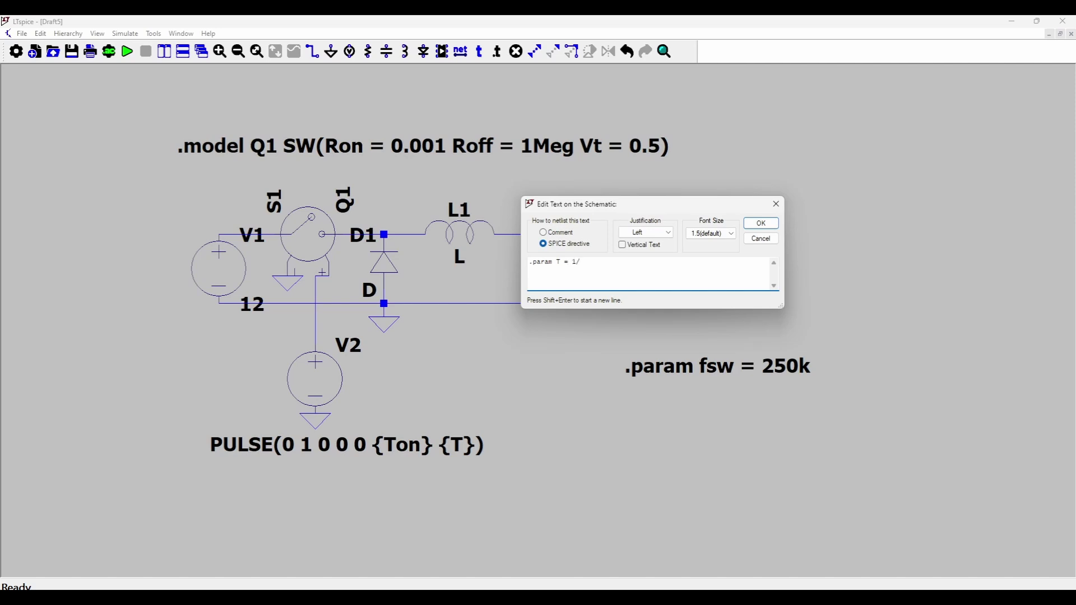
click(761, 224)
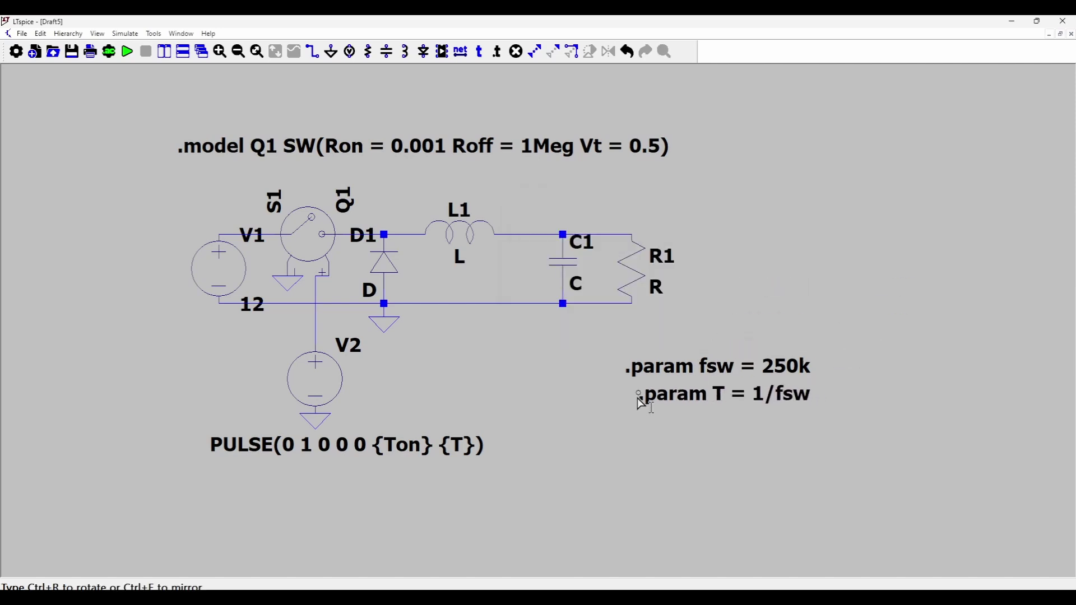
click(634, 401)
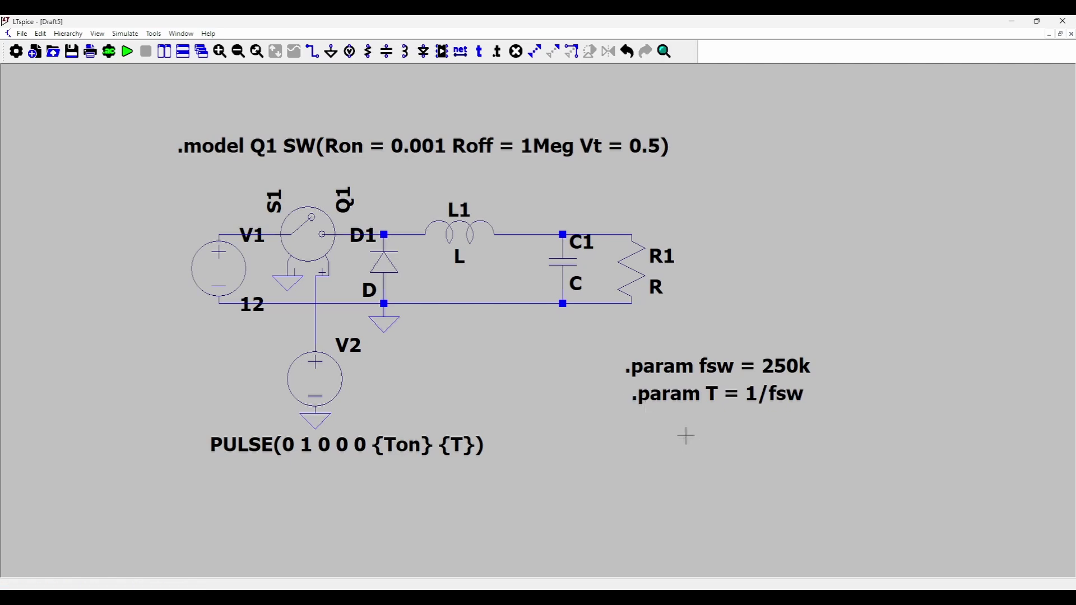
Step: Place .param D= 0.5 under T and start a new .param Ton = D*T directive
click(497, 52)
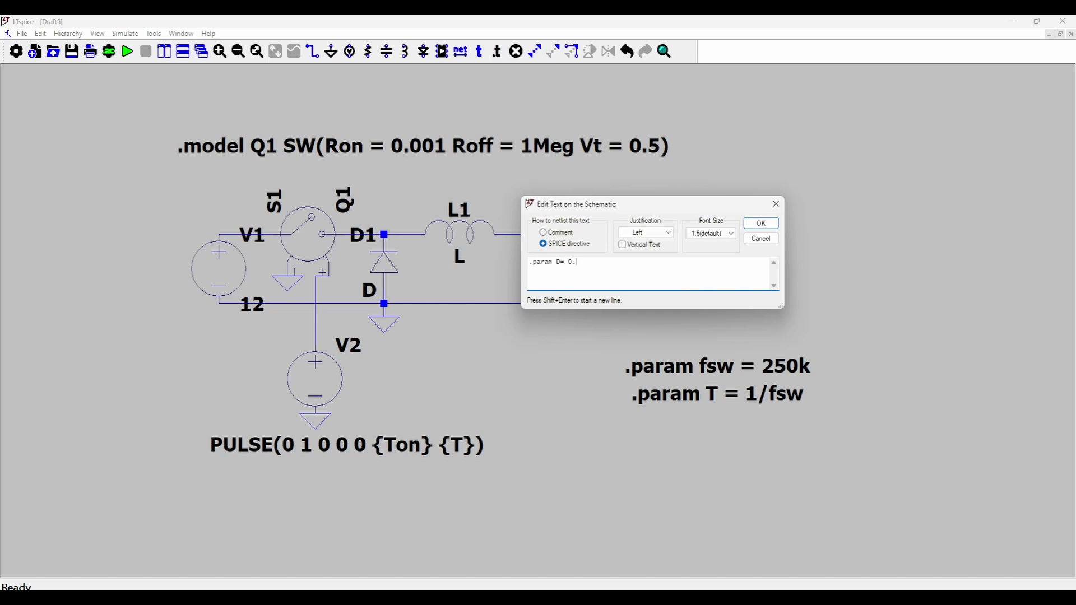
click(762, 223)
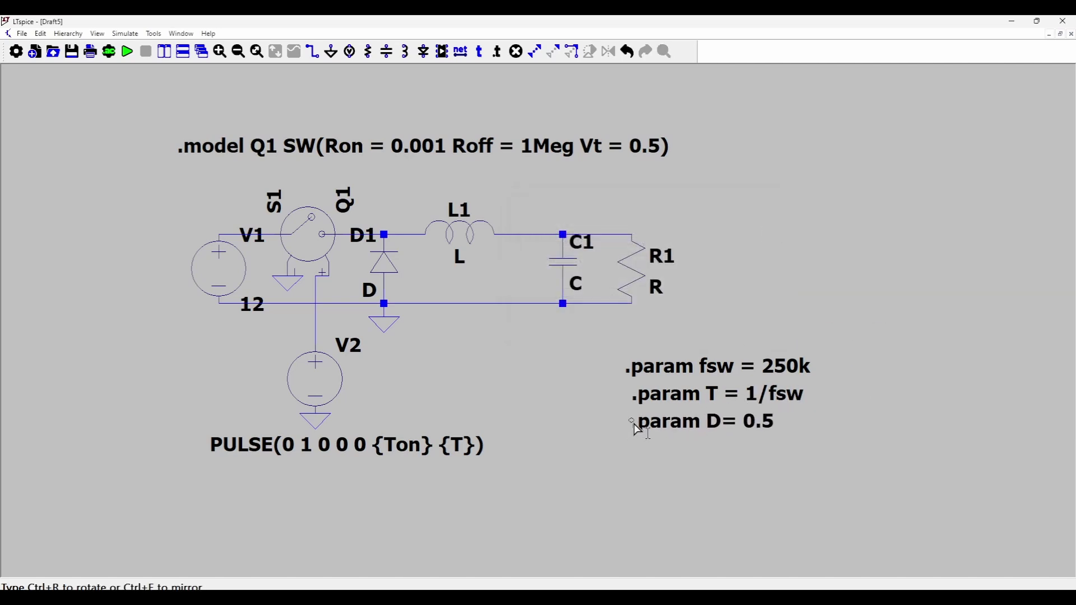
click(629, 424)
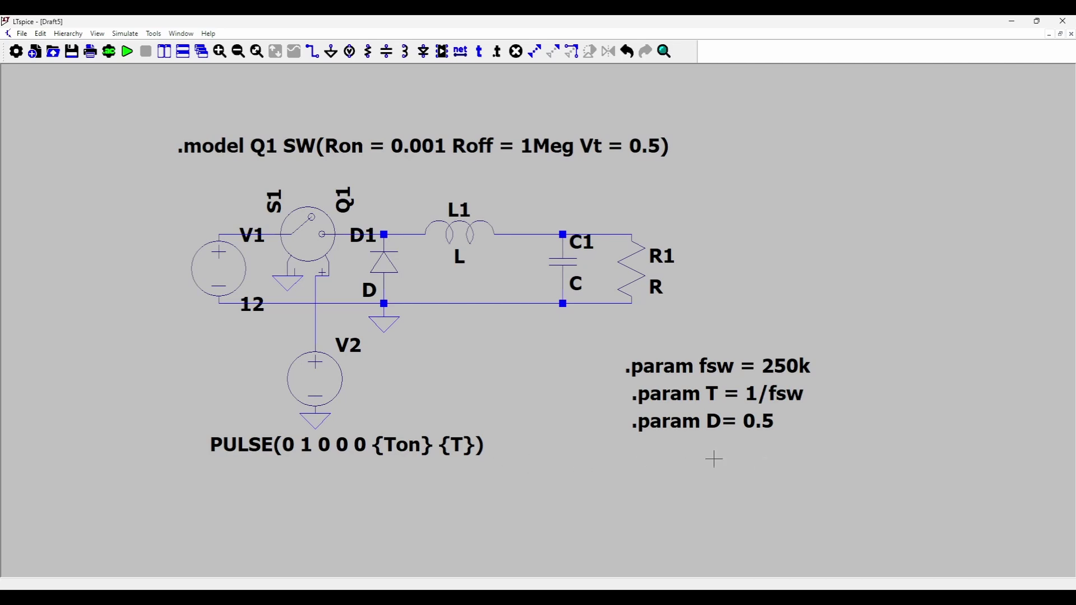
click(497, 52)
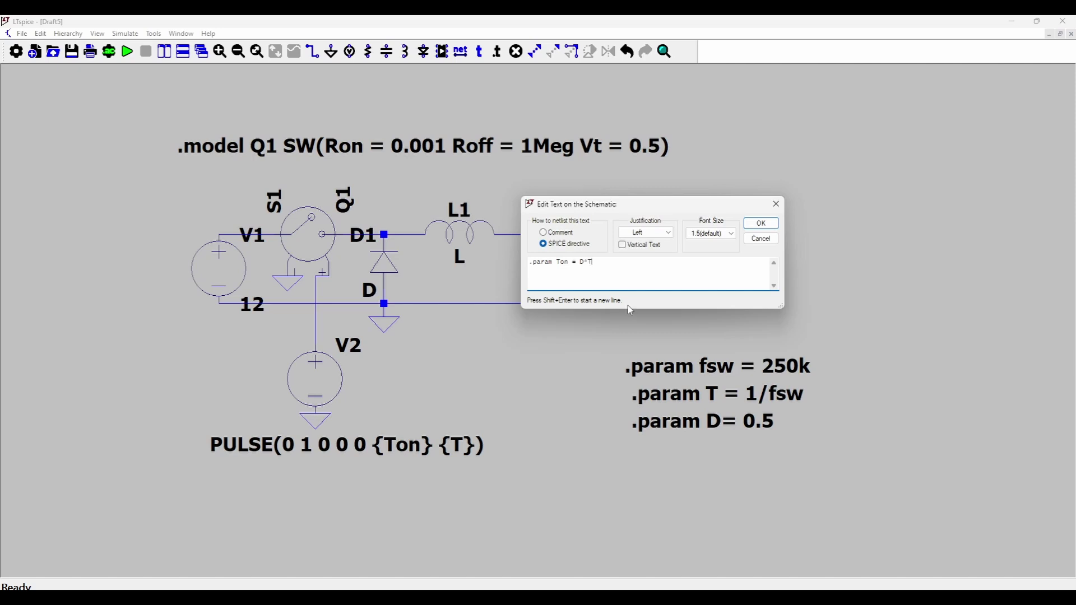
Step: Place .param Ton = D*T under D, then set L1 to 100µ, C1 to 1µ and R1 to 40
click(761, 223)
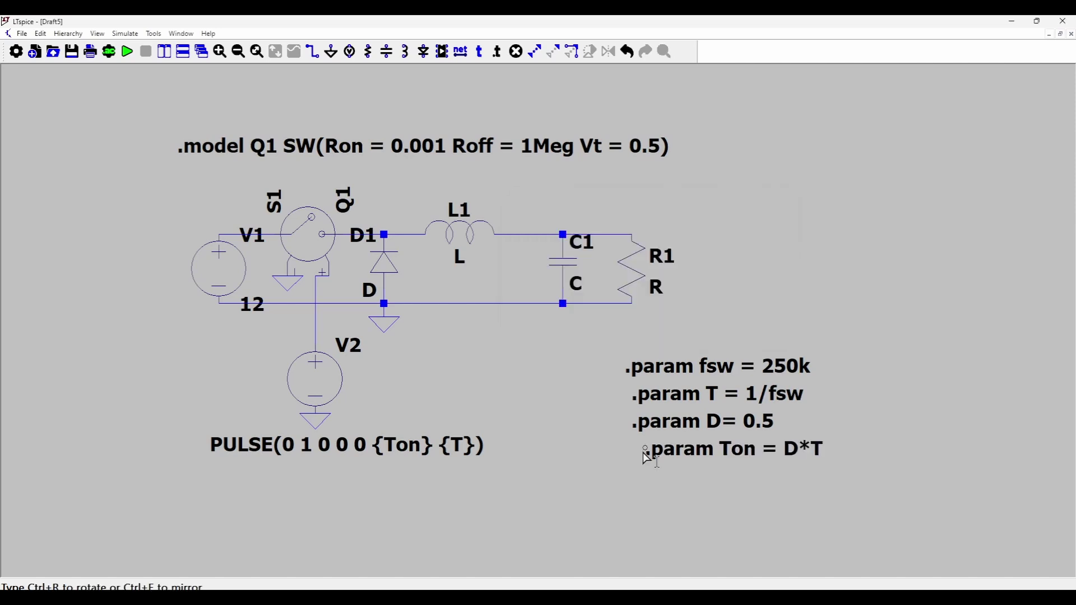
click(635, 451)
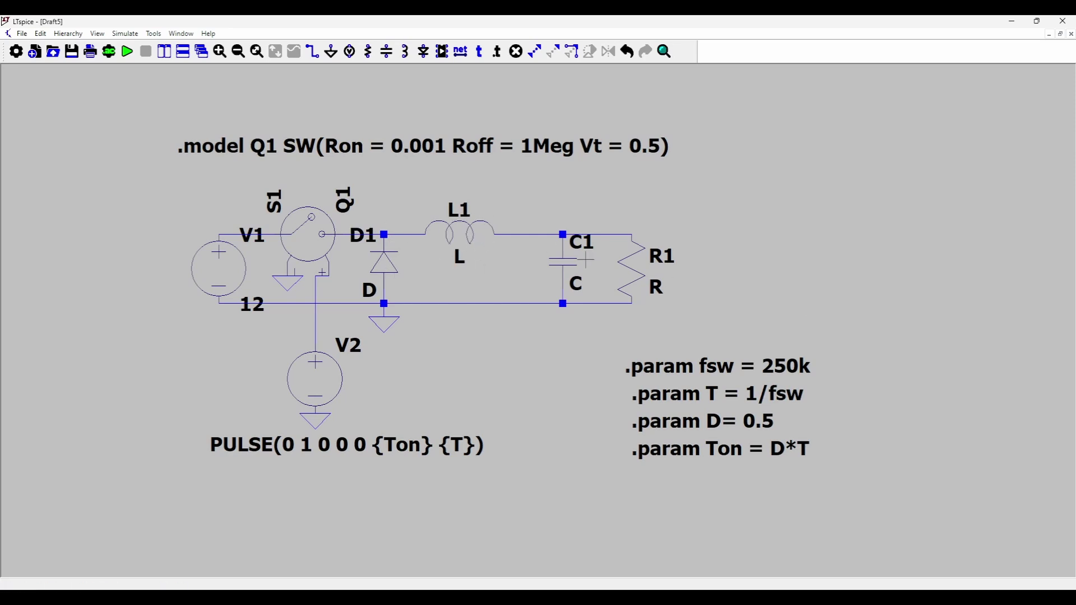
right_click(475, 235)
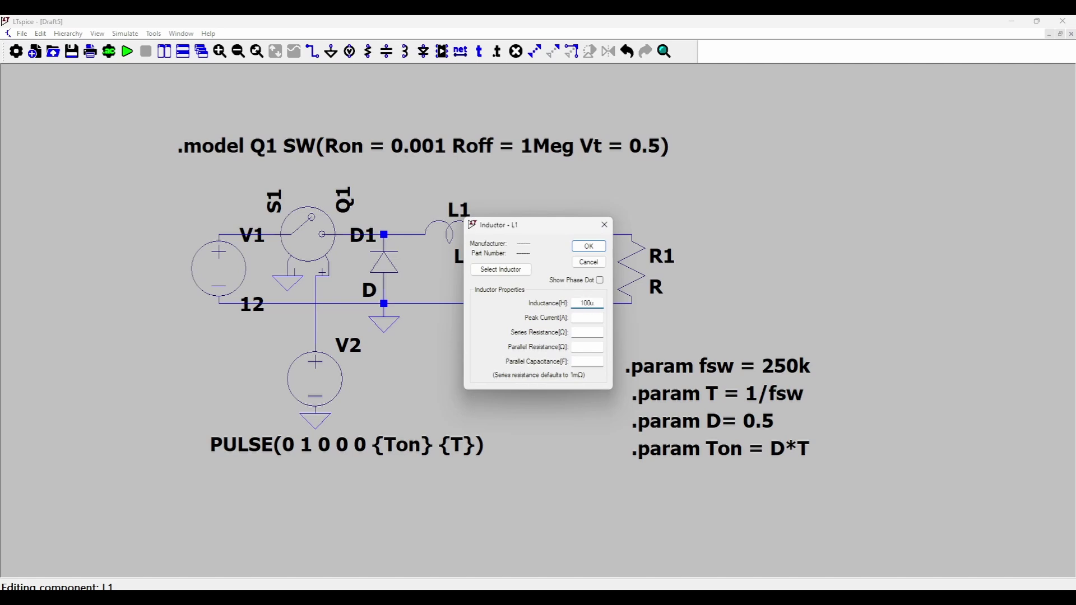
click(588, 246)
right_click(567, 268)
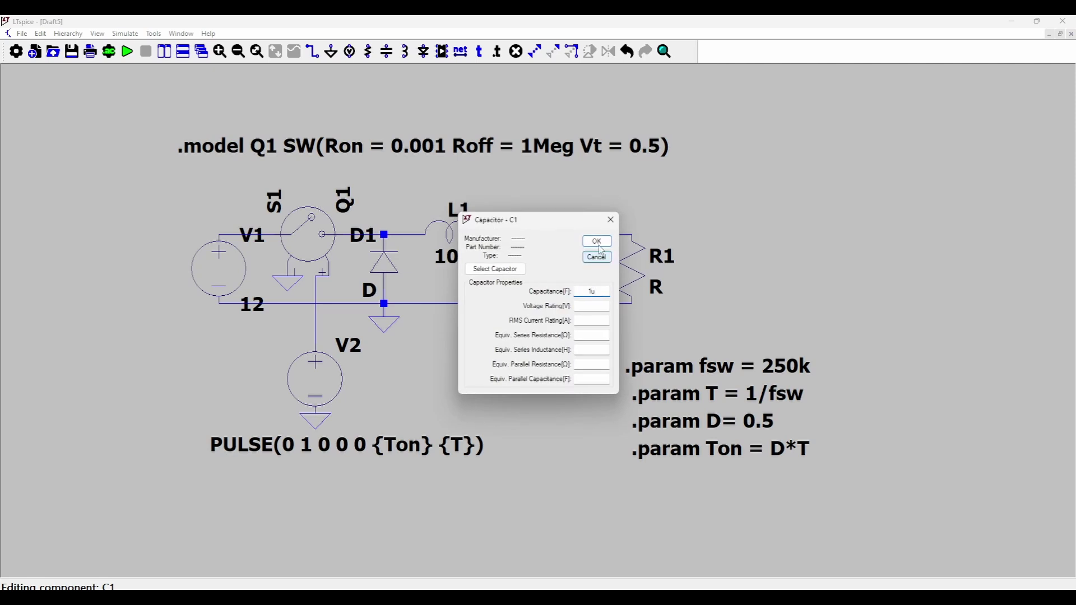
click(596, 241)
right_click(629, 273)
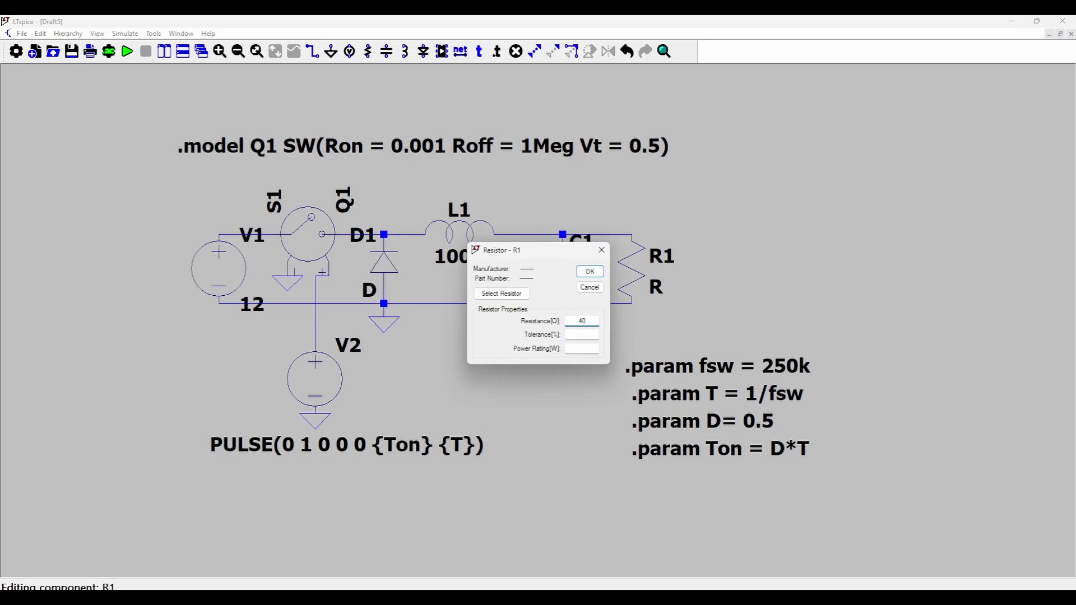
click(590, 271)
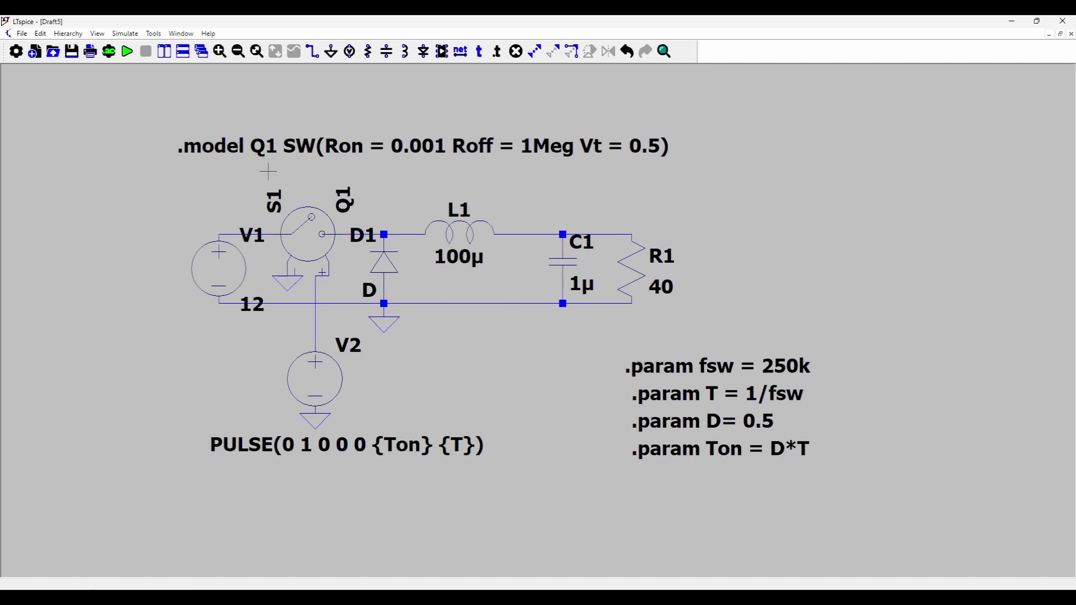
Step: Run a transient simulation with 2m stop time and 0 start-saving time (.tran 0 2m 0)
click(128, 52)
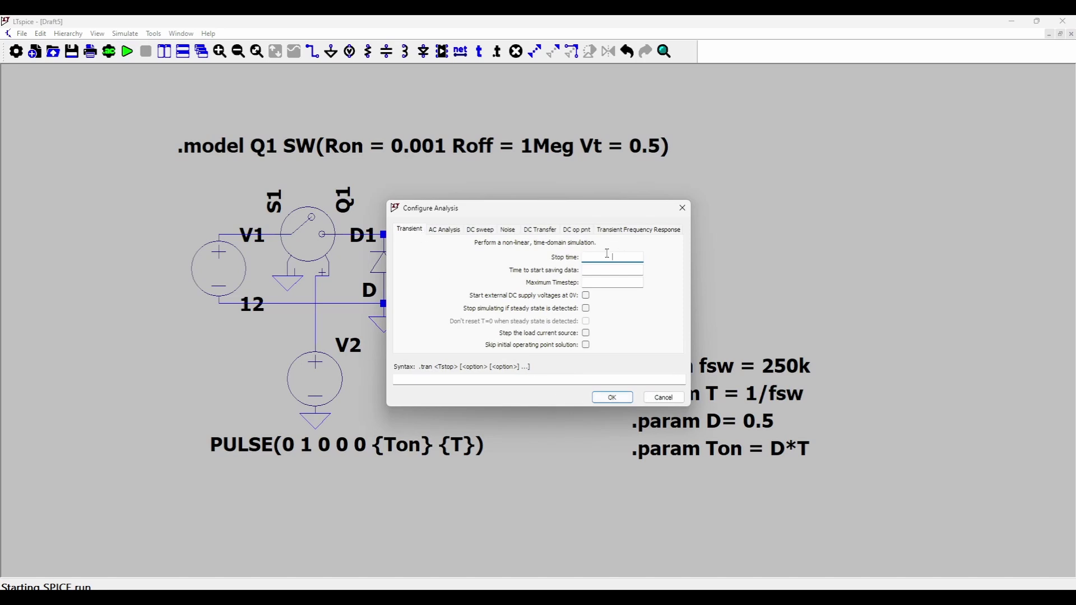
text(2m)
click(611, 271)
text(0)
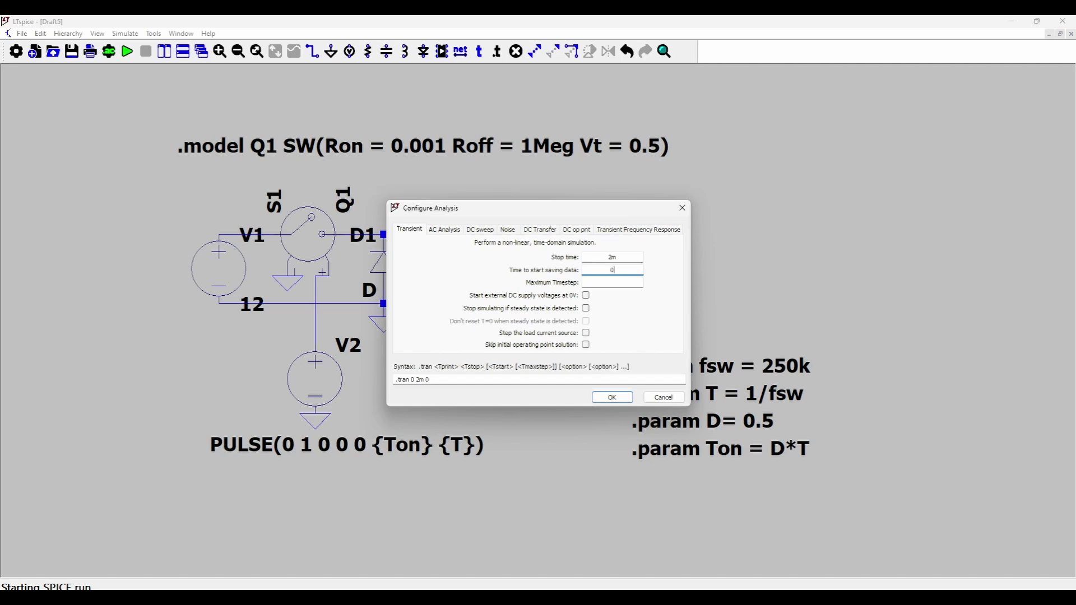
click(614, 399)
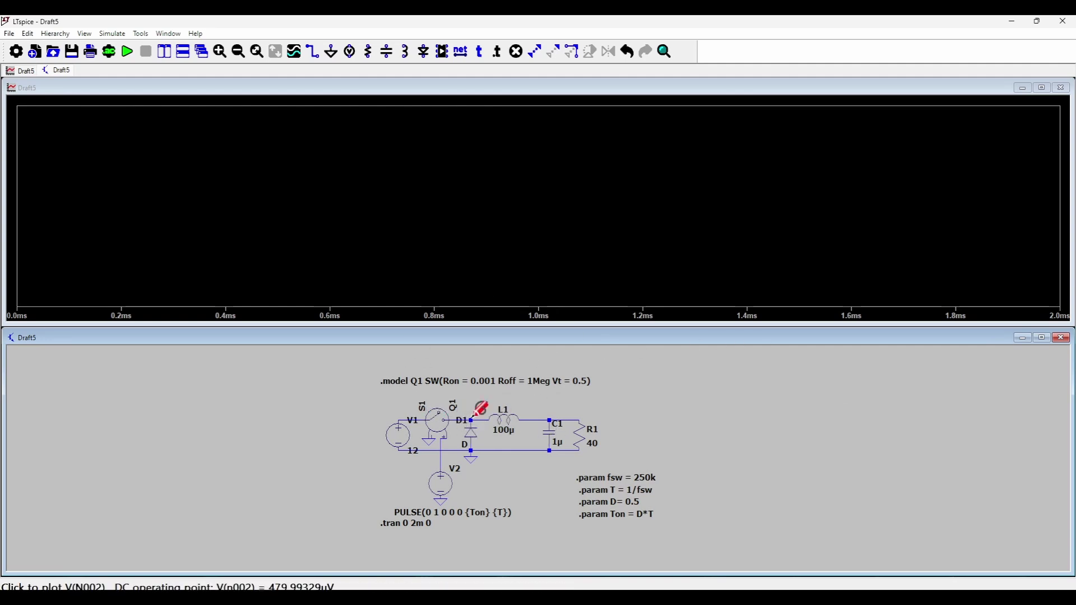
Step: Plot V(n001) and the D1/L1 switch-node voltage, zooming to single pulses around 344–384 µs
click(408, 418)
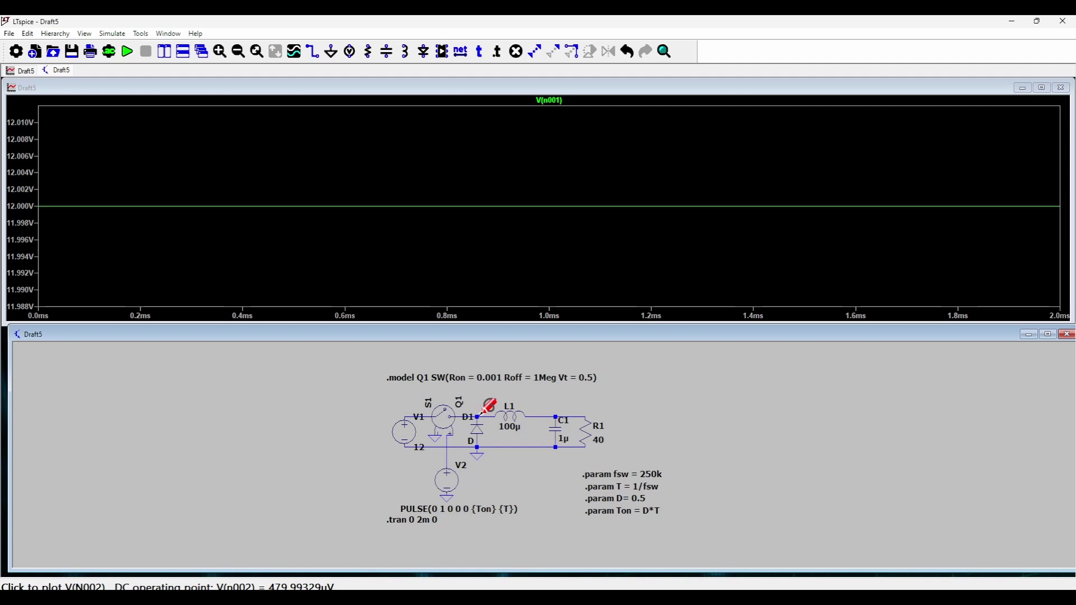
click(482, 413)
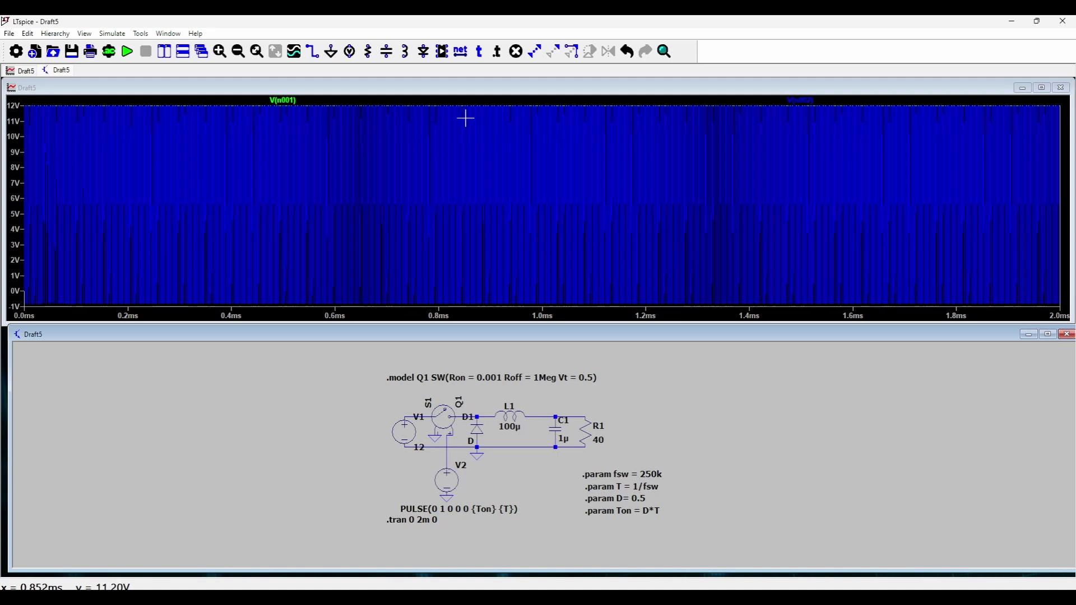
drag(163, 312, 335, 311)
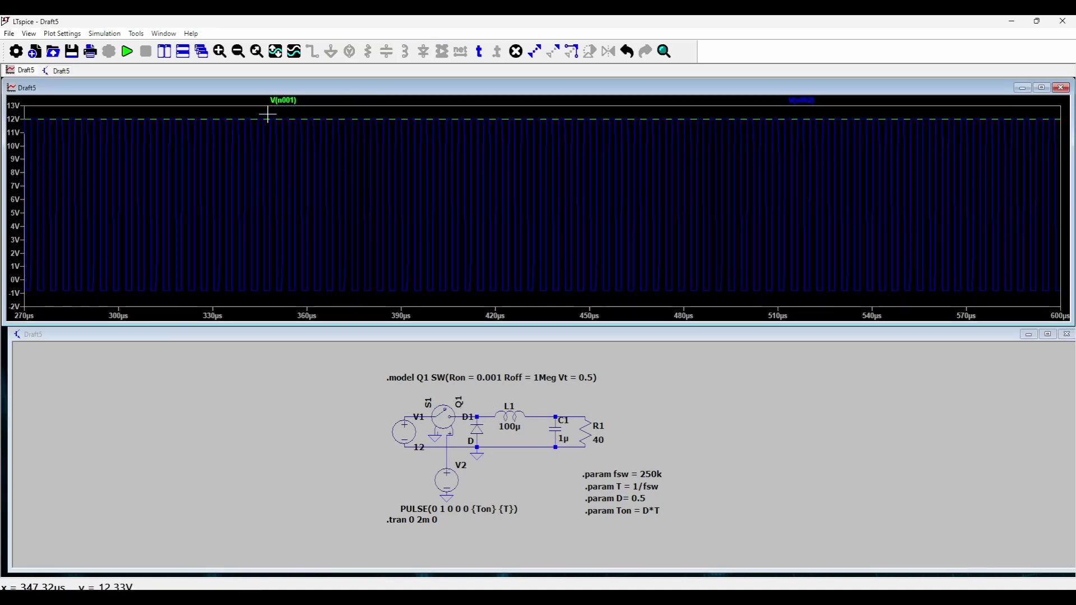
drag(269, 115, 383, 301)
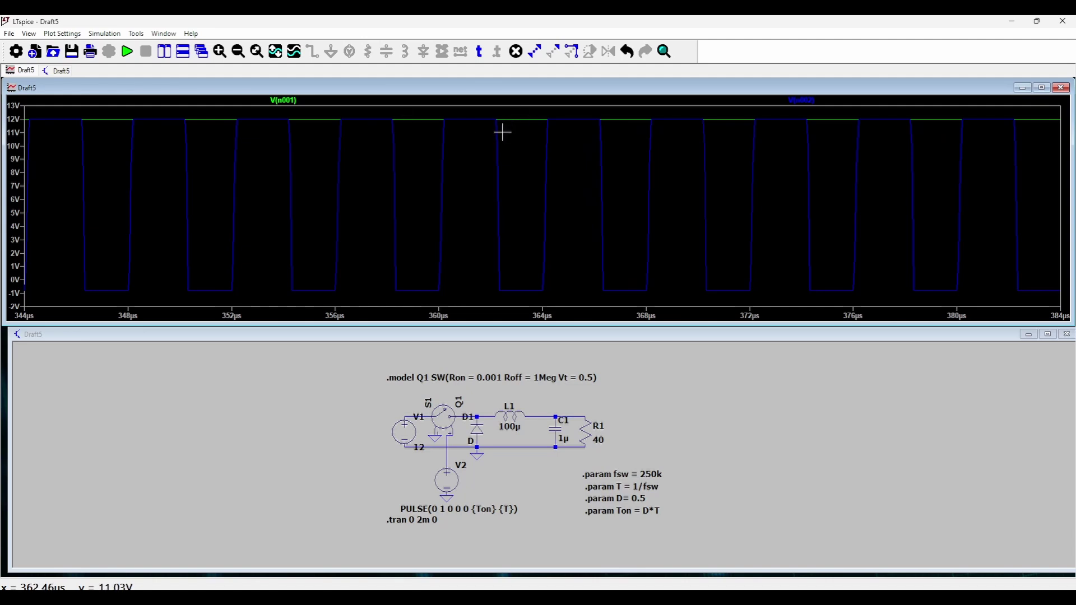
Step: In a new second pane, plot V(n003) at C1's top node, fit it, then zoom to 0.2–1.4 ms
key(alt+p)
key(a)
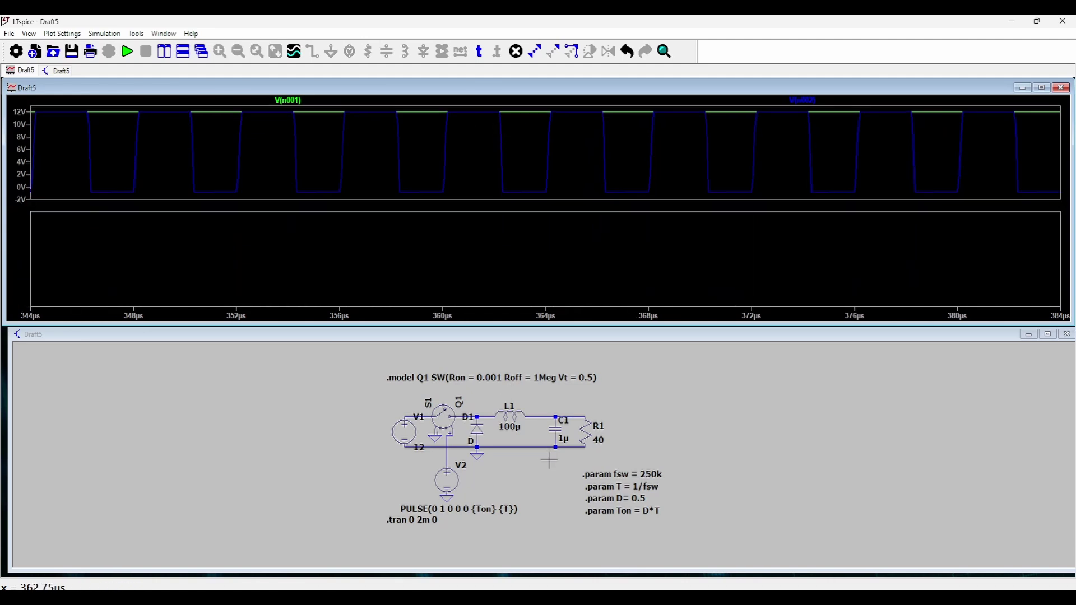
click(596, 358)
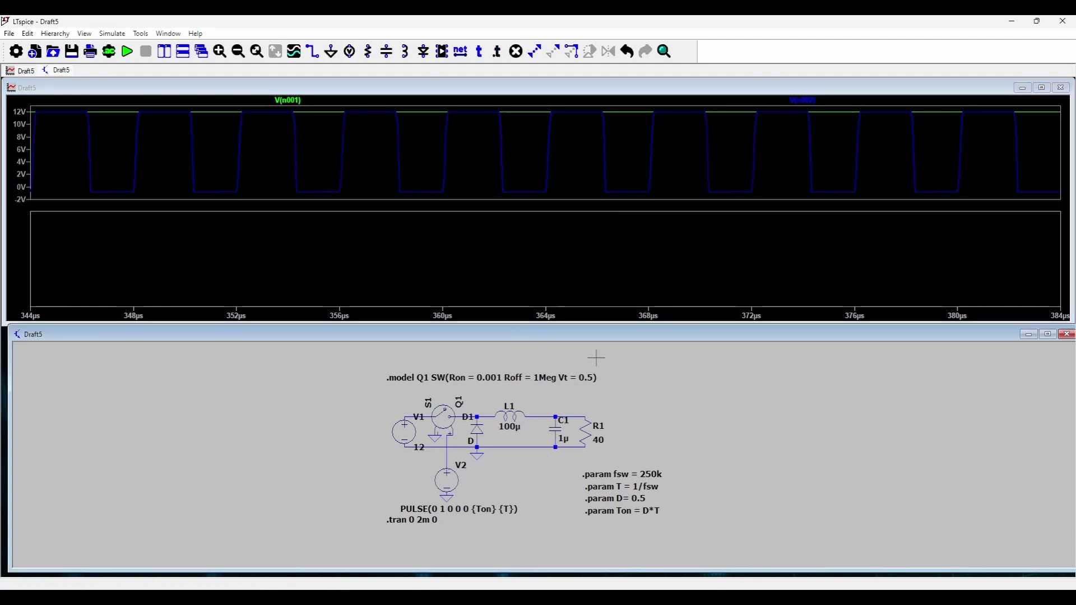
click(559, 414)
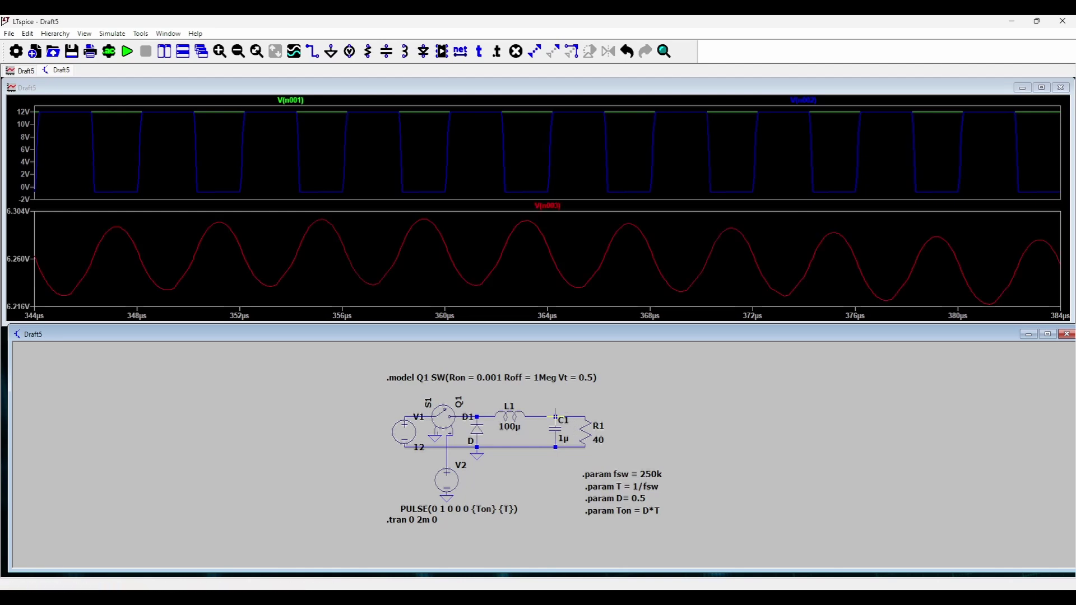
right_click(487, 225)
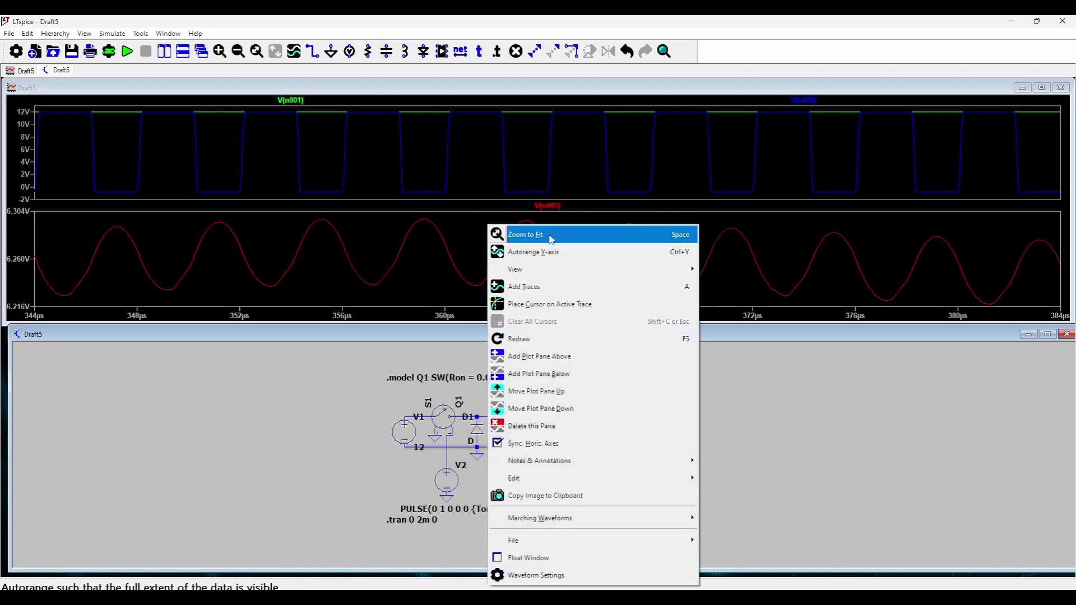
click(541, 239)
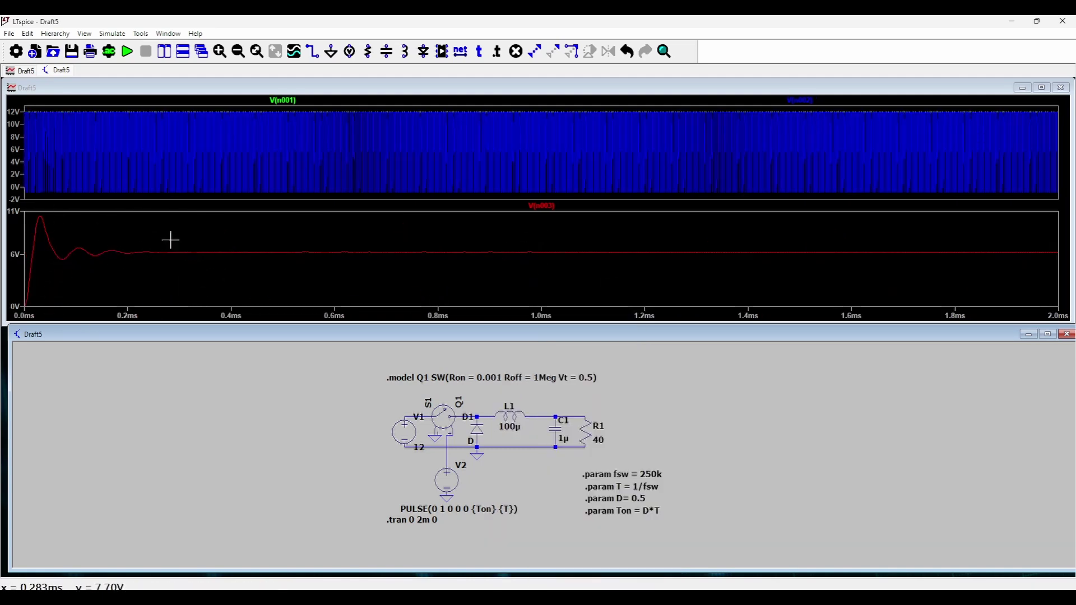
drag(160, 242, 700, 269)
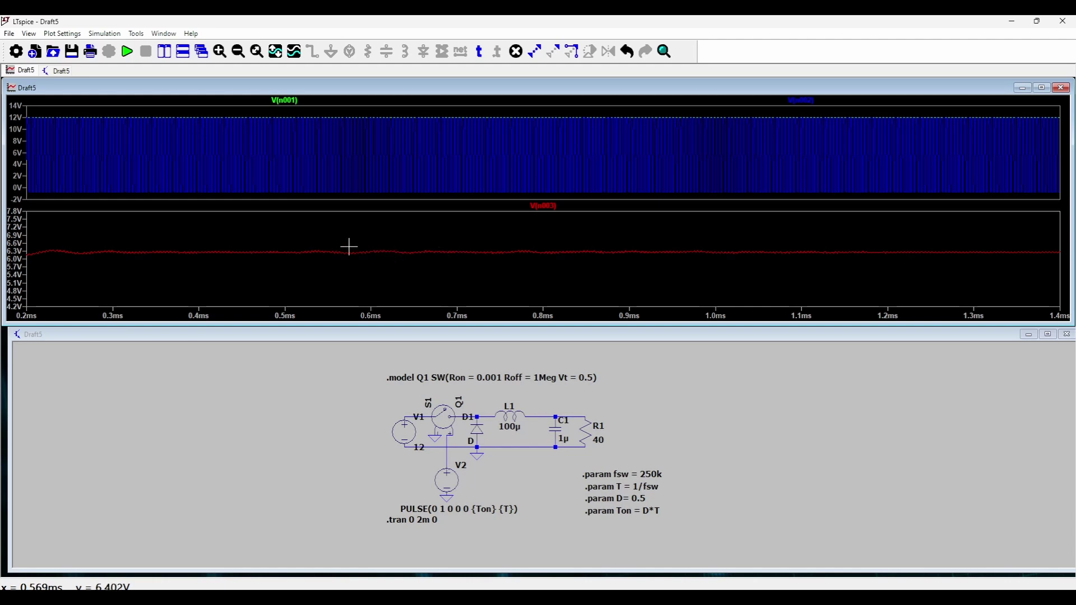
right_click(372, 250)
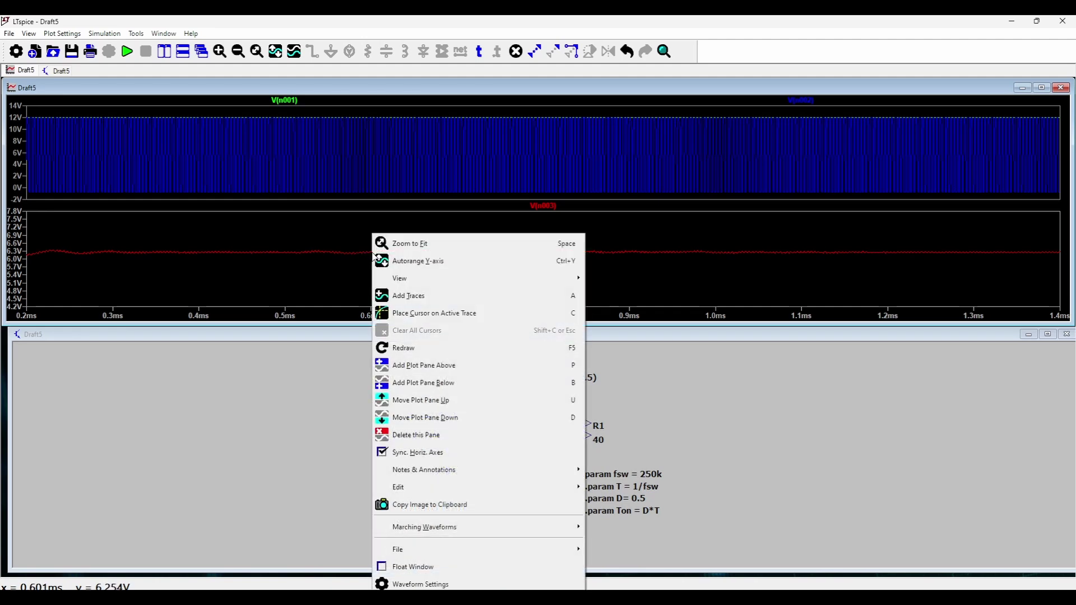
click(429, 313)
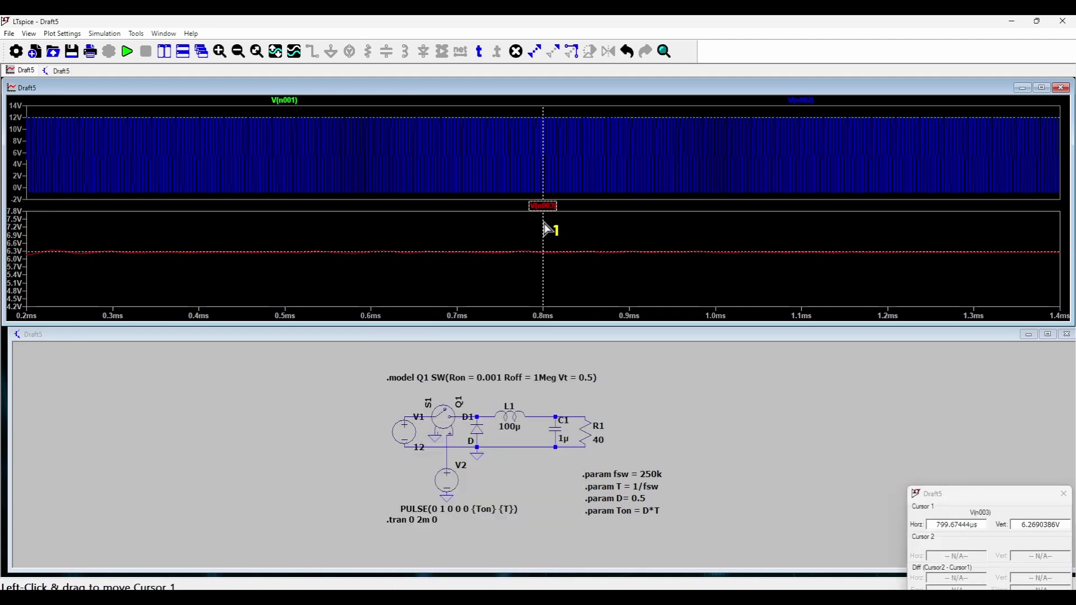
mouse_move(547, 229)
mouse_down()
mouse_move(348, 240)
mouse_move(590, 243)
mouse_move(738, 260)
mouse_up()
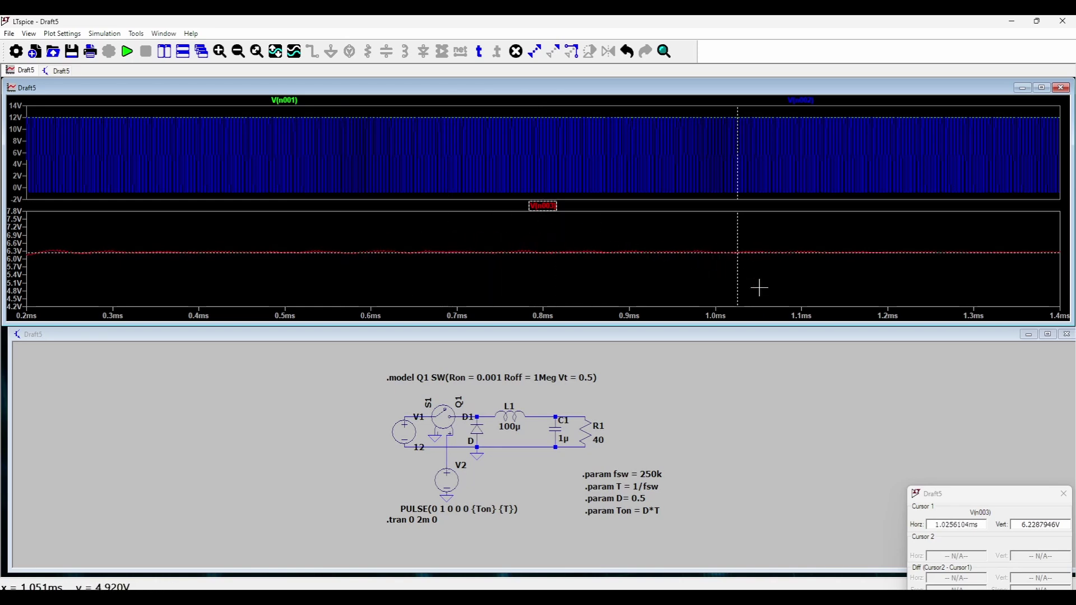
drag(993, 493, 895, 368)
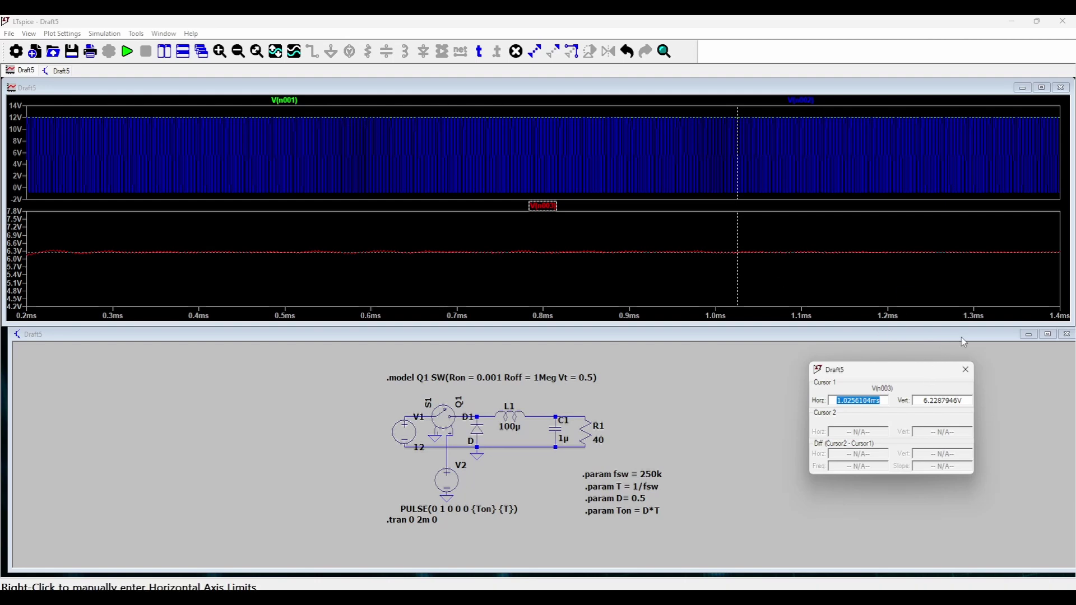
drag(928, 371, 945, 373)
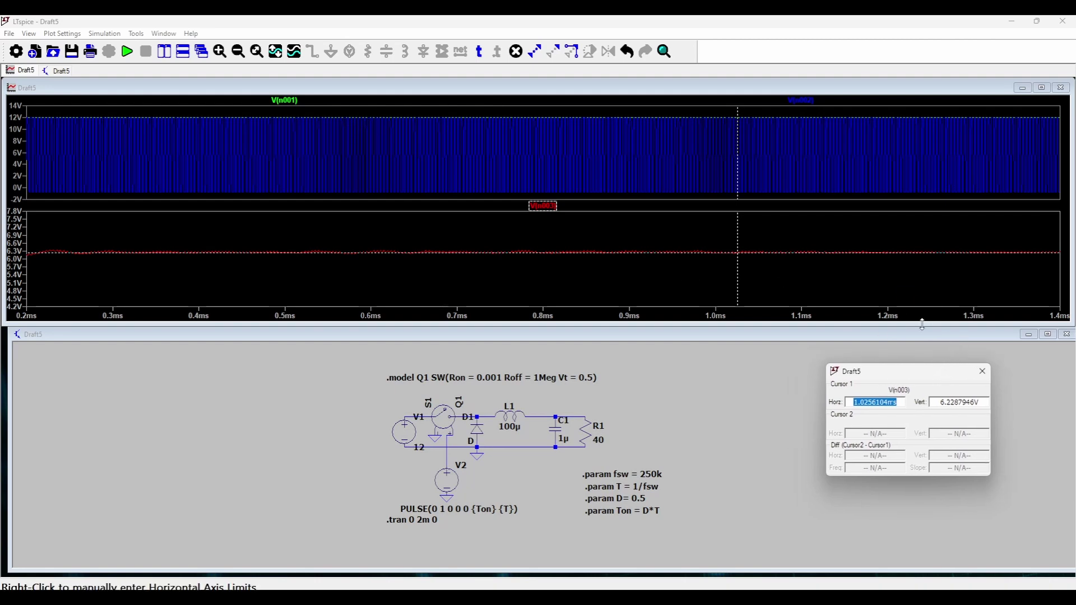
click(983, 371)
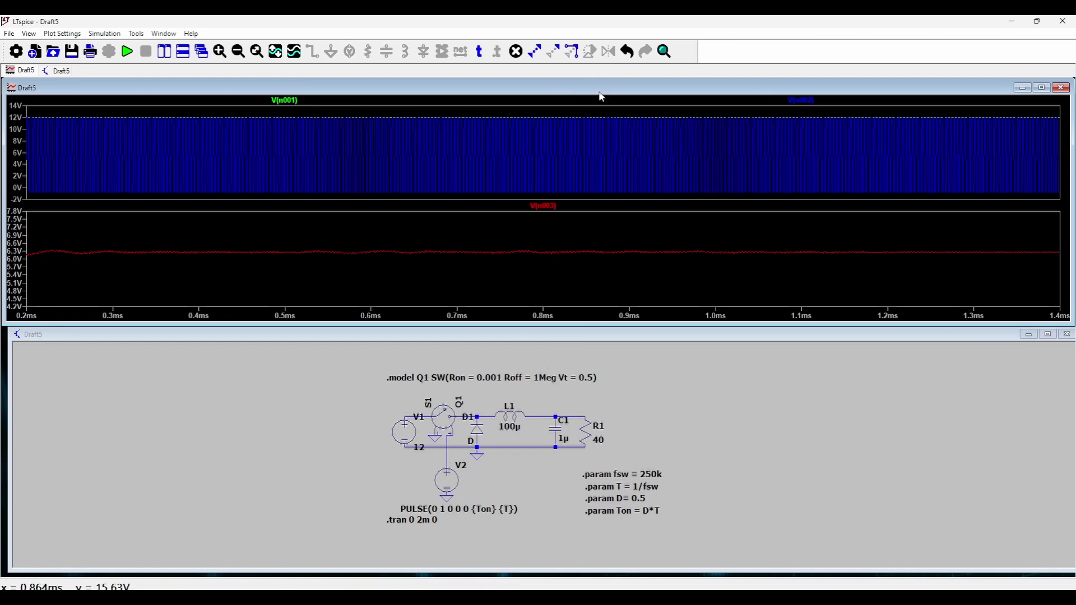
Step: Probe L1's current I(L1) in a third pane and zoom to roughly 498–524 µs
key(alt+p)
key(a)
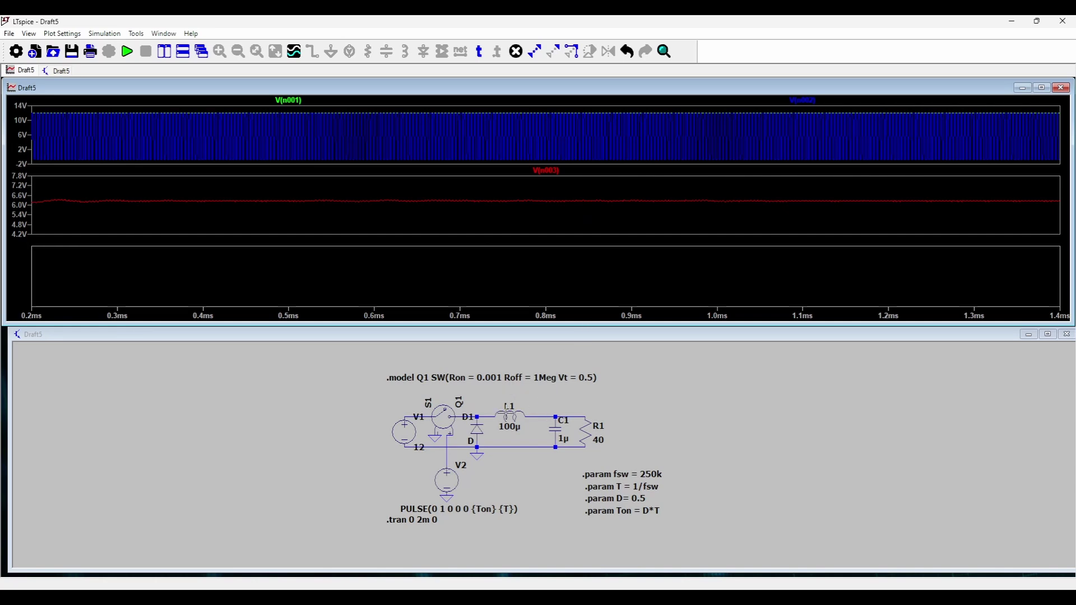
click(520, 340)
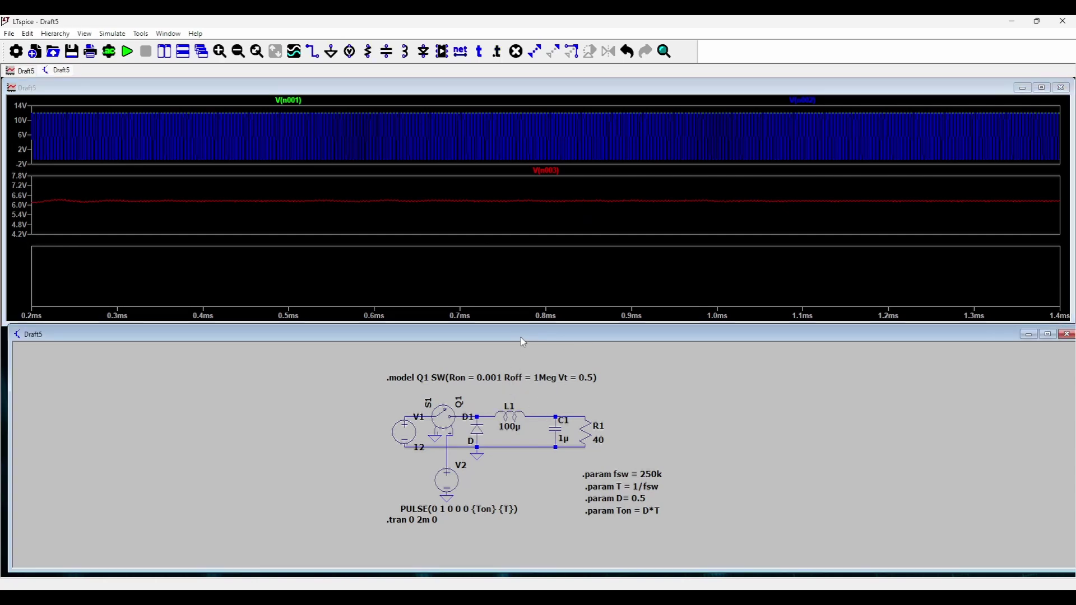
click(509, 414)
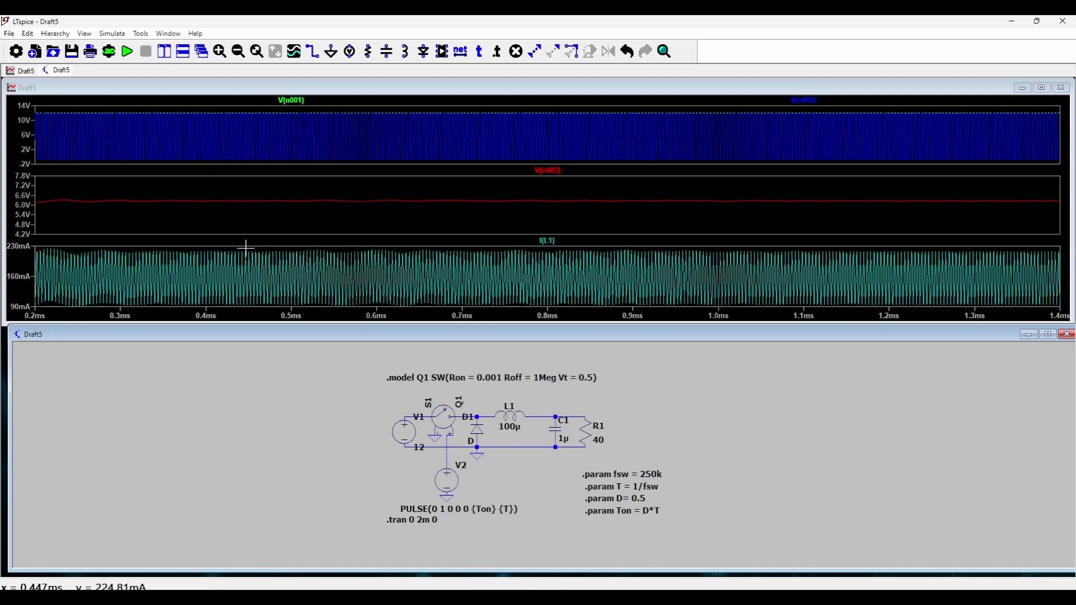
drag(242, 251, 437, 306)
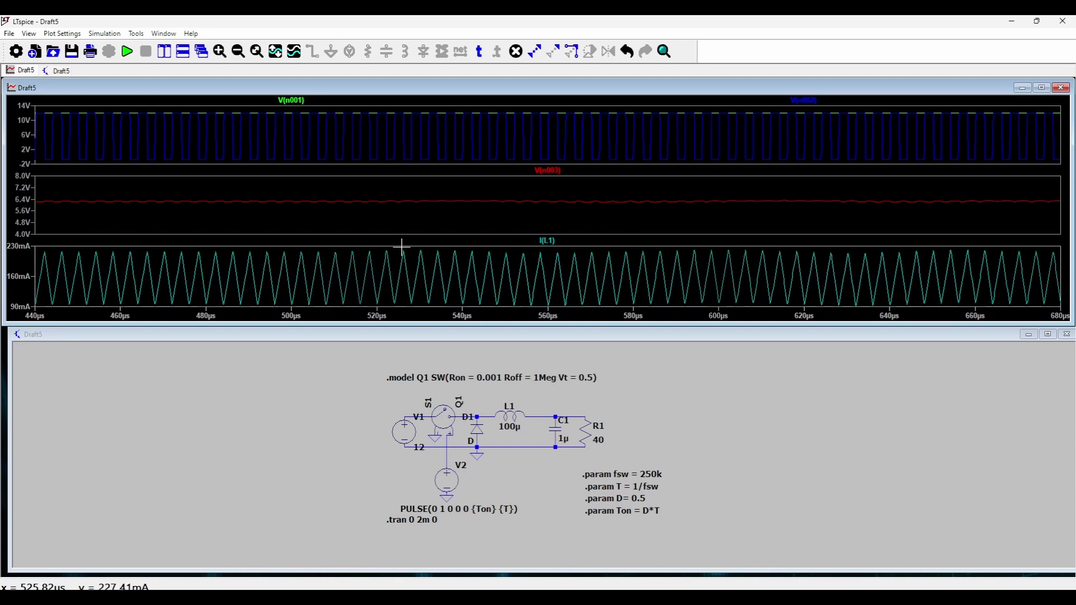
drag(292, 248, 394, 308)
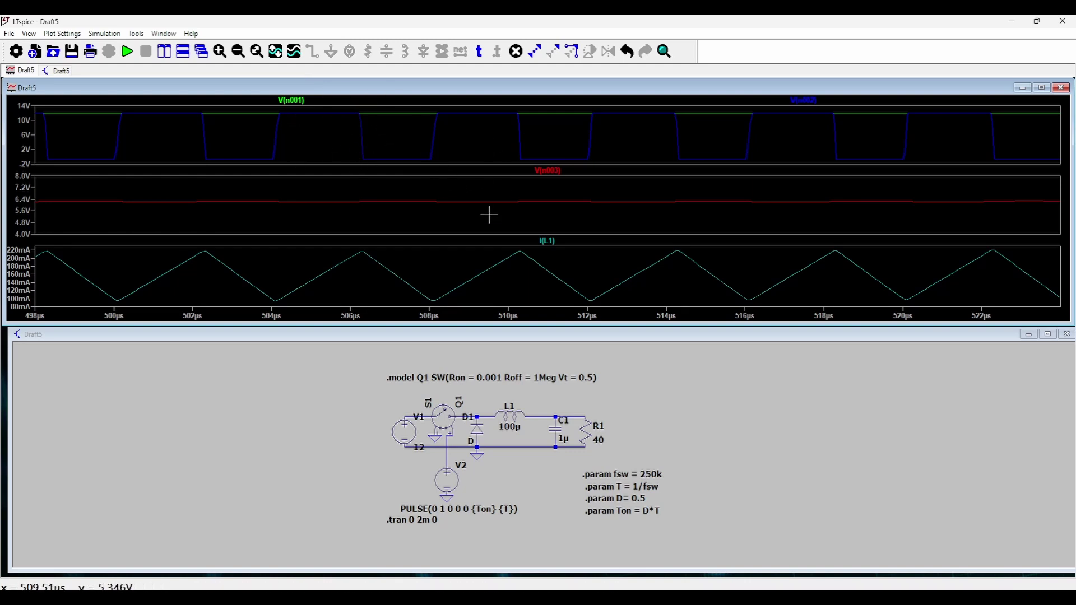
Step: Autorange the V(n003) pane's Y-axis to reveal ripple between 6.216 V and 6.293 V
right_click(411, 192)
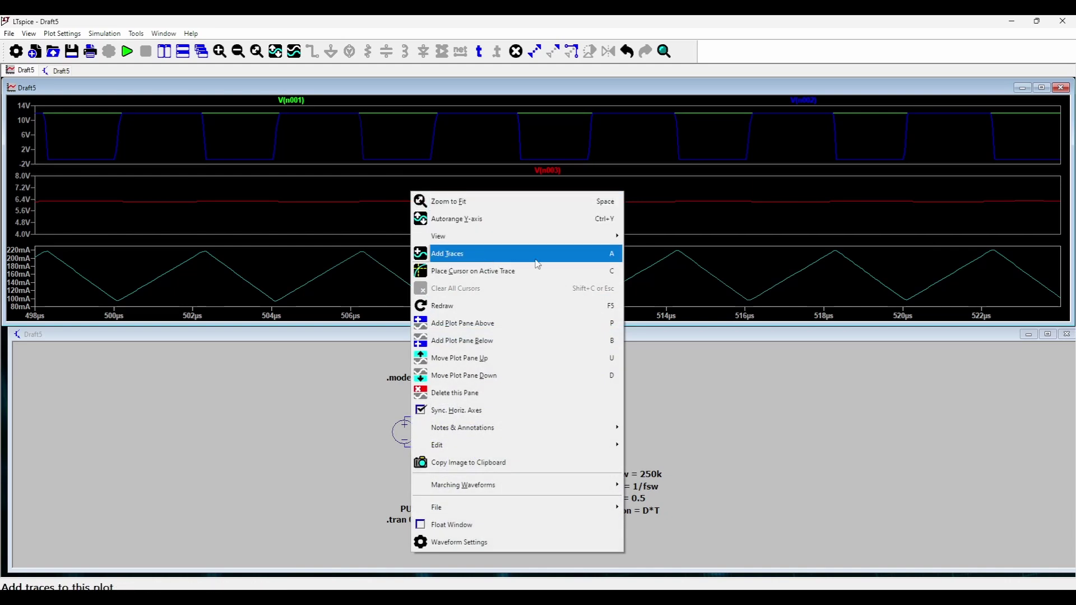
click(498, 218)
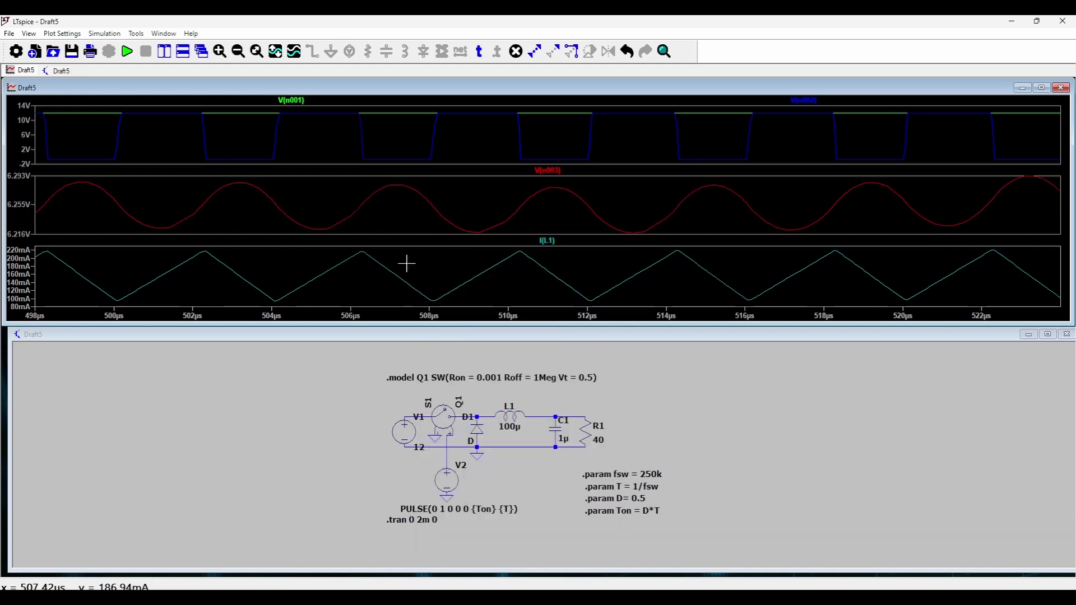